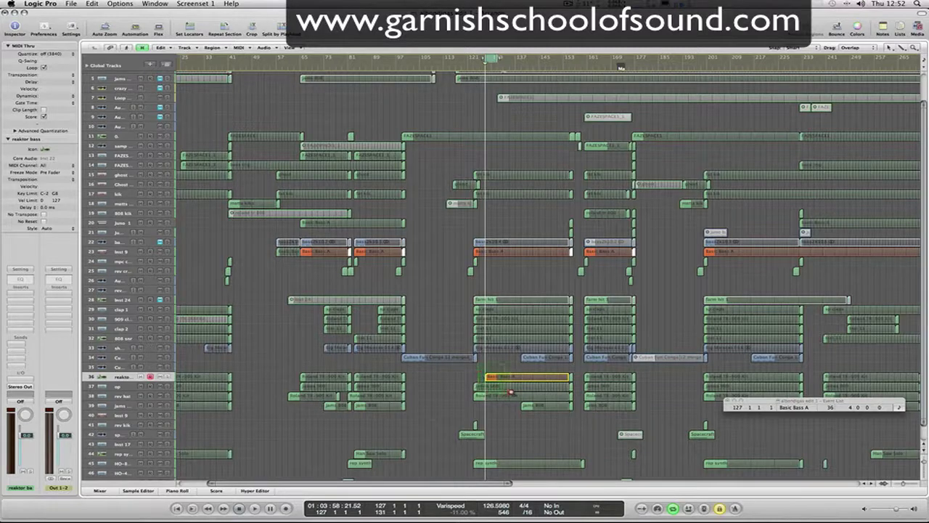
Zoom the arrange area to fit the selected Basic Bass A region.
key("z")
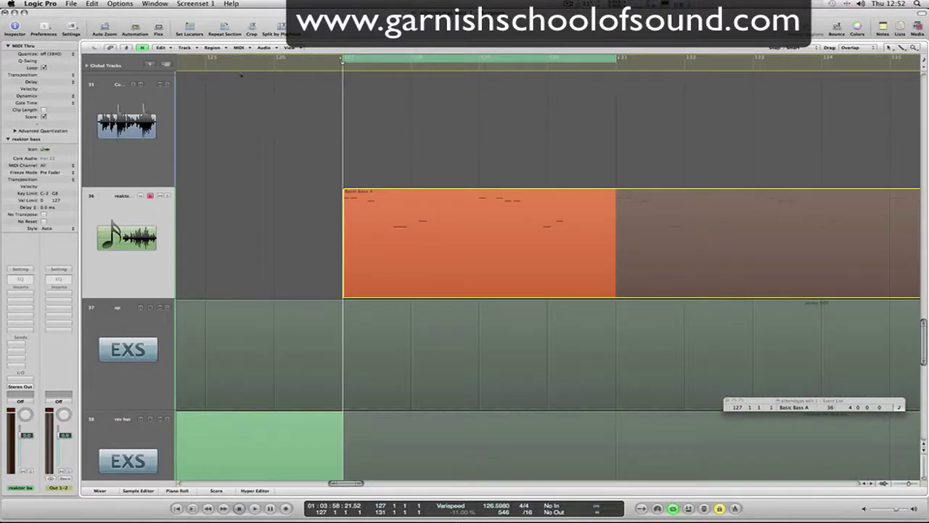
Insert Reaktor 5 (Stereo) on track 36, reaktor bass, and nudge its window into place.
left_click(125, 196)
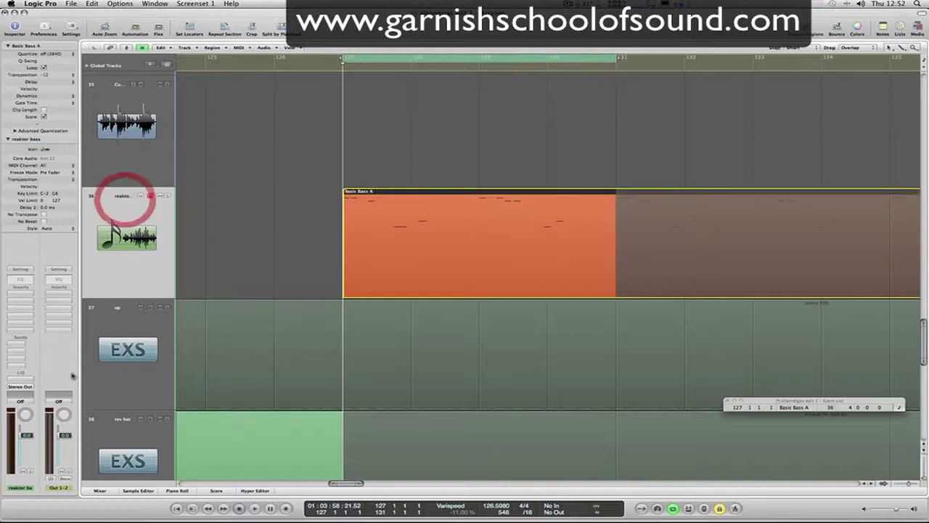
left_click(13, 378)
mouse_move(51, 507)
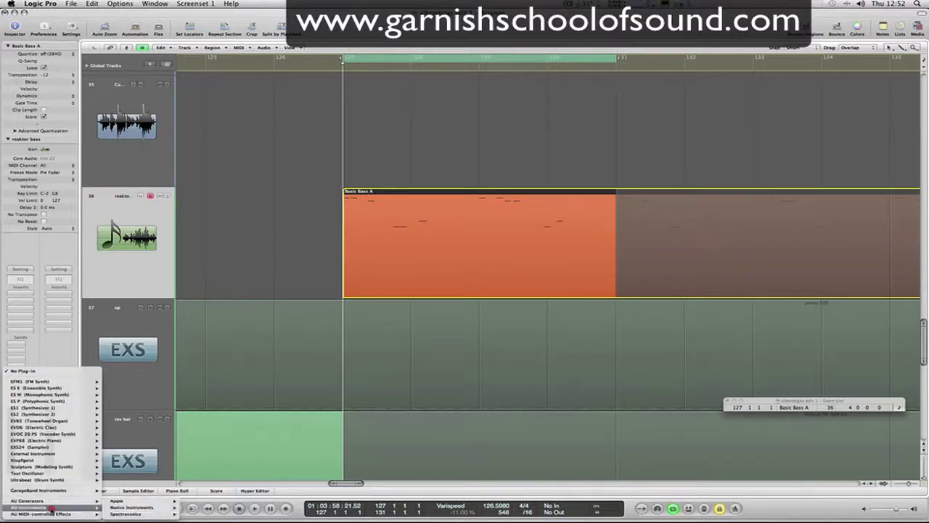
mouse_move(134, 507)
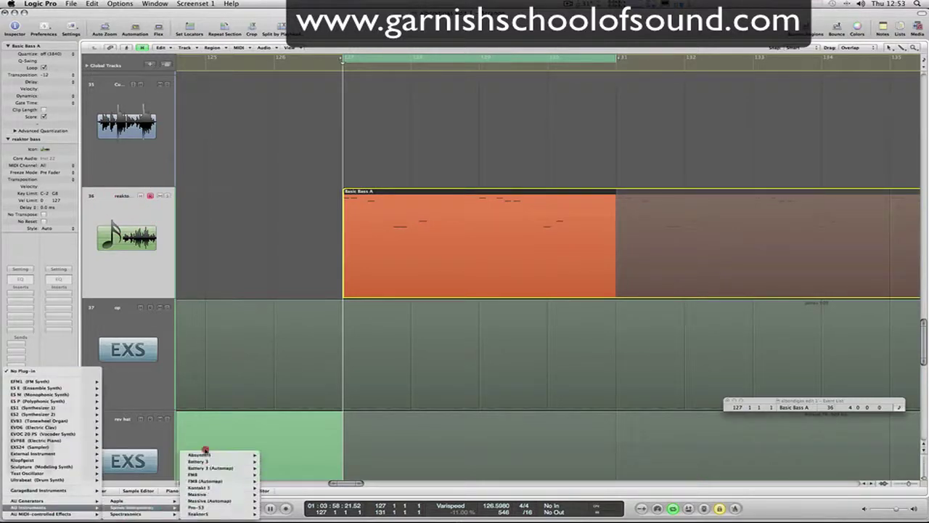
mouse_move(200, 513)
left_click(272, 463)
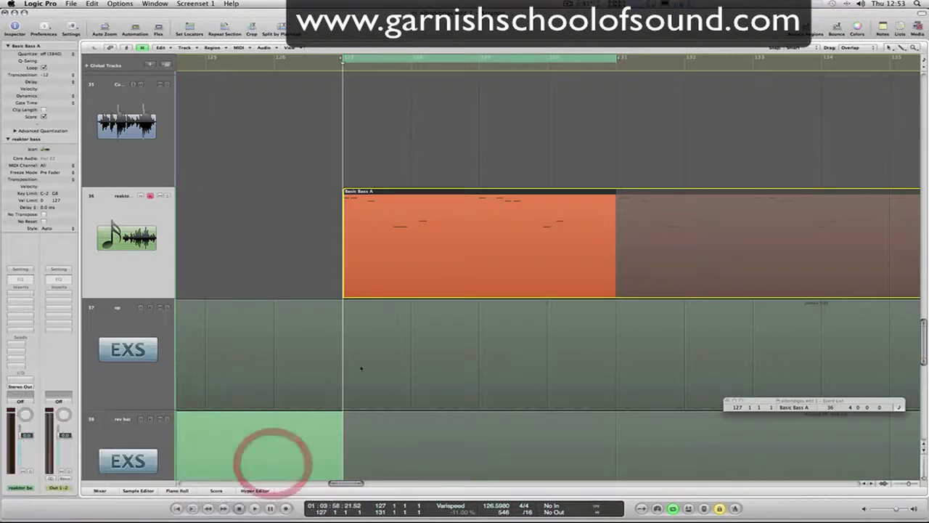
mouse_move(151, 36)
left_mouse_down()
mouse_move(142, 24)
mouse_move(163, 45)
left_mouse_up()
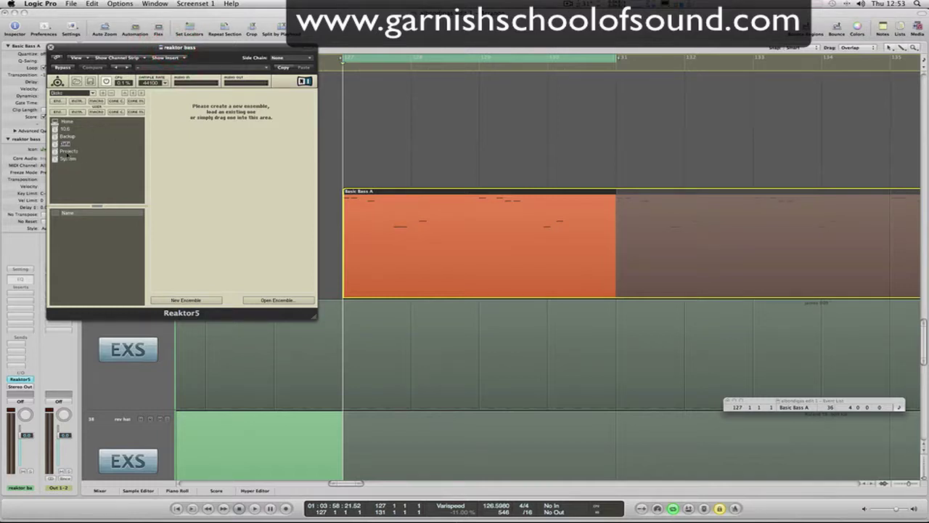
Browse USB > Samples > Reaktor 5 > Library in Reaktor's Disks browser and select Ensembles.
double_click(58, 144)
double_click(71, 181)
left_click(76, 181)
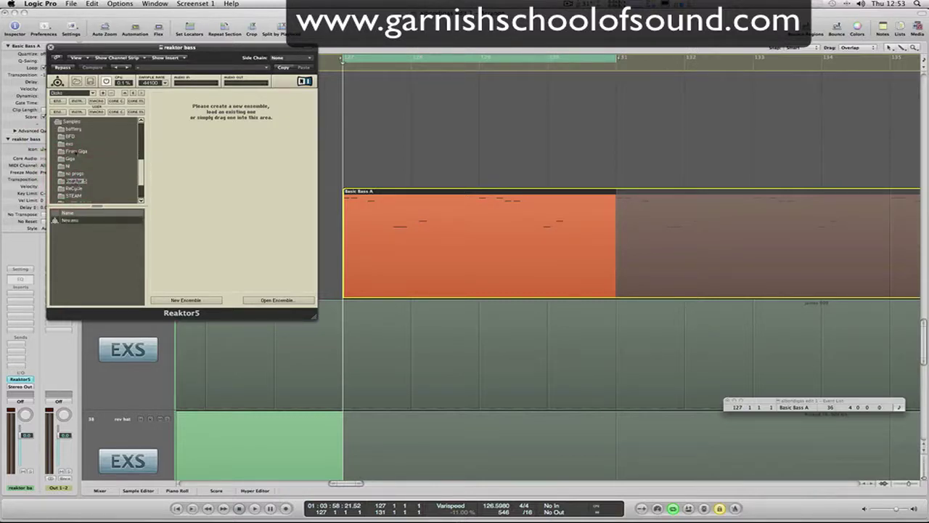
double_click(76, 180)
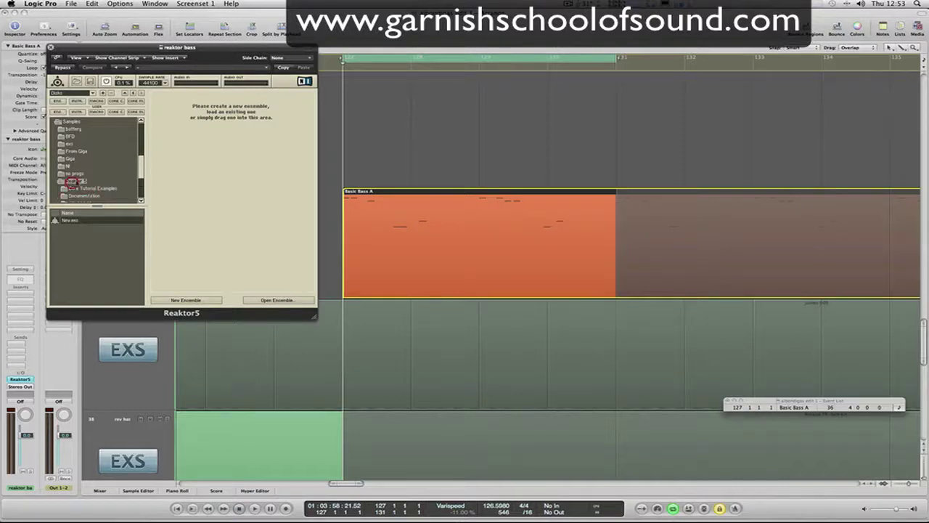
scroll(104, 157, "down", 1)
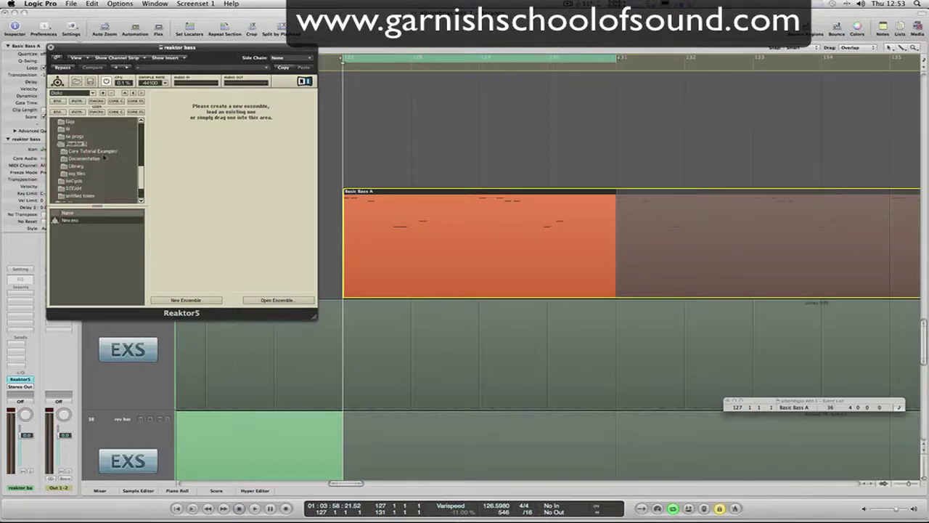
left_click(77, 166)
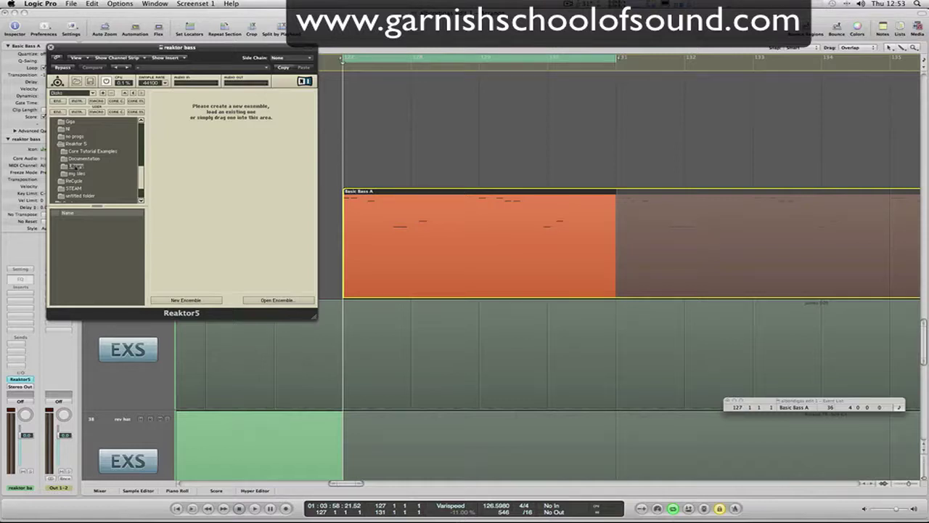
left_click(65, 166)
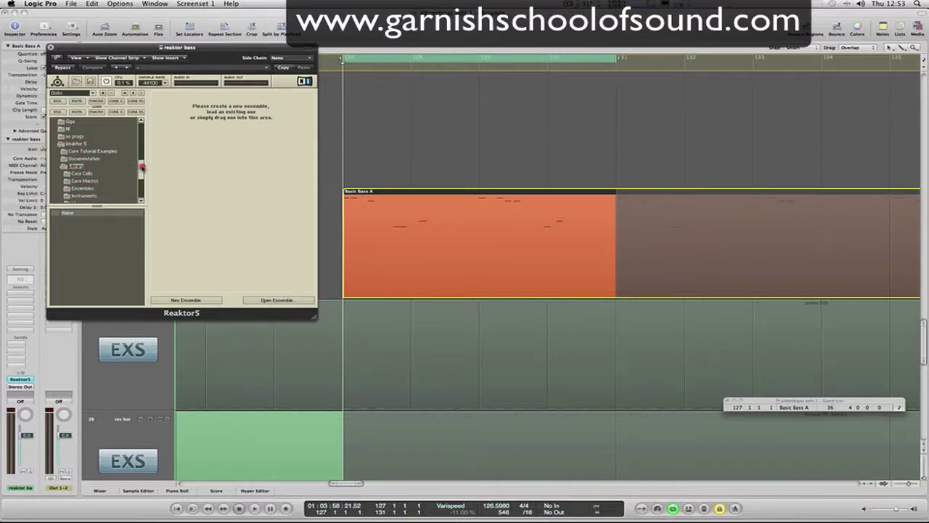
left_click_drag(142, 167, 142, 174)
left_click(84, 163)
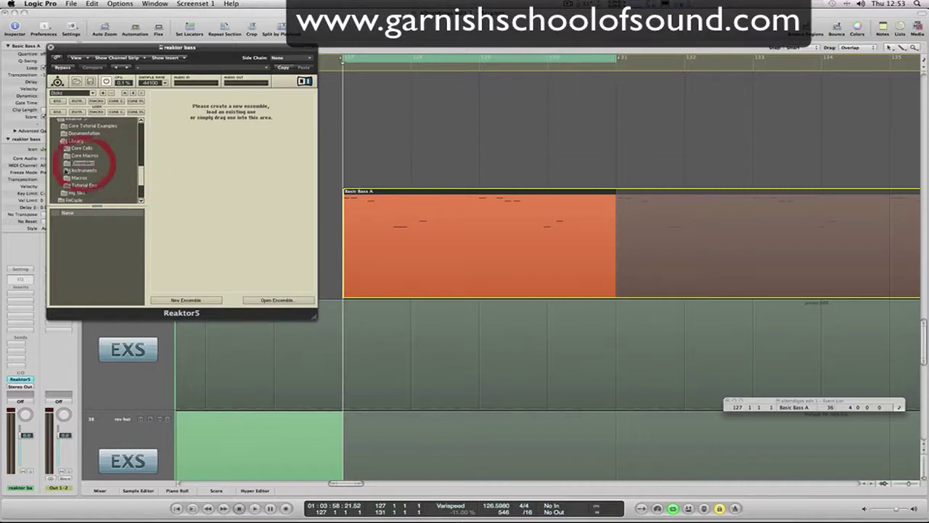
Expand Ensembles and browse Drum Machines, Effects and Electronic Instruments Vol. 1 and 2.
double_click(83, 163)
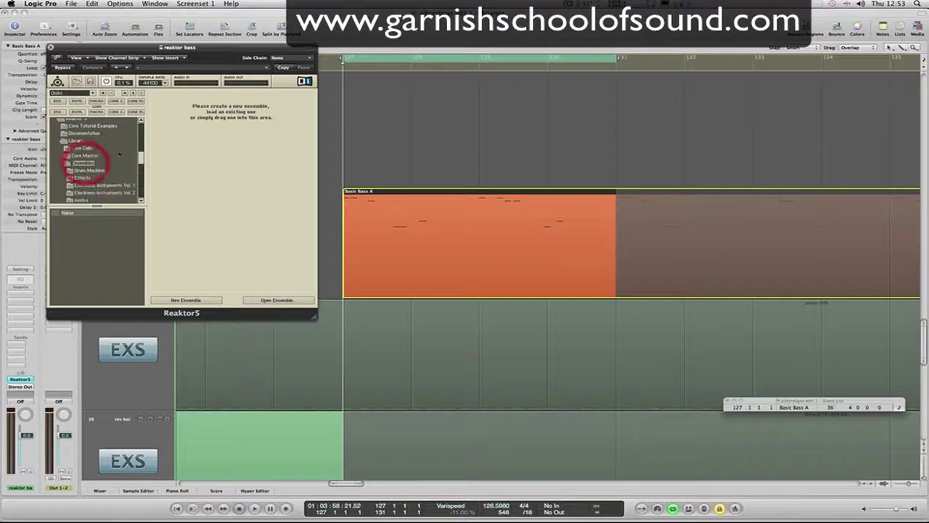
scroll(145, 156, "down", 3)
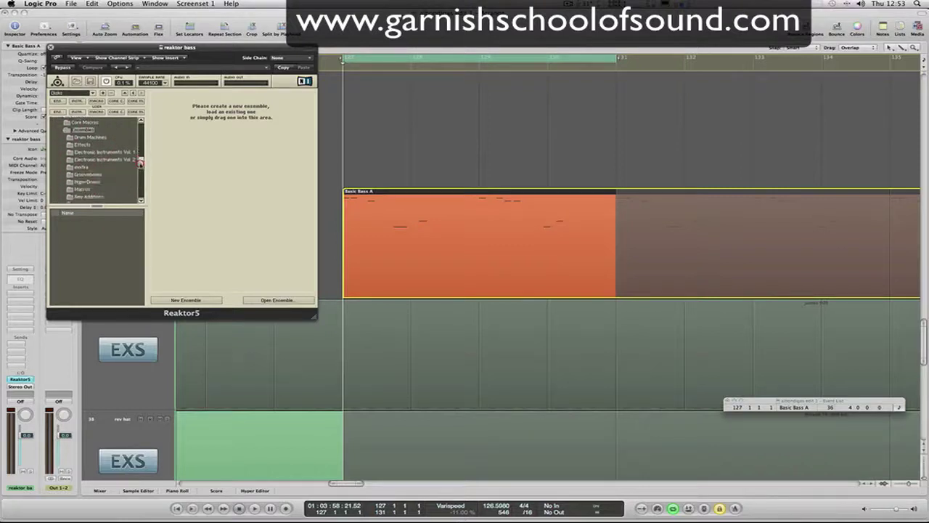
left_click(90, 136)
left_click(83, 145)
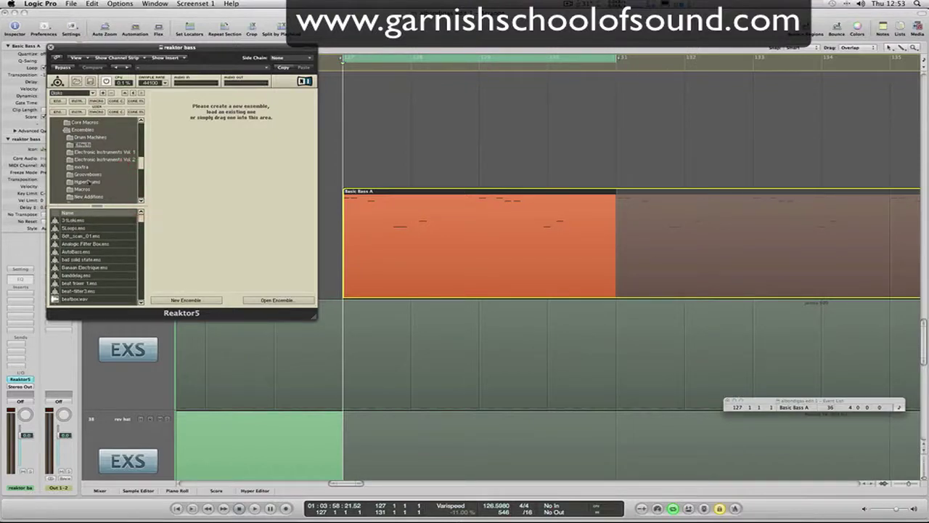
left_click(106, 152)
left_click(101, 159)
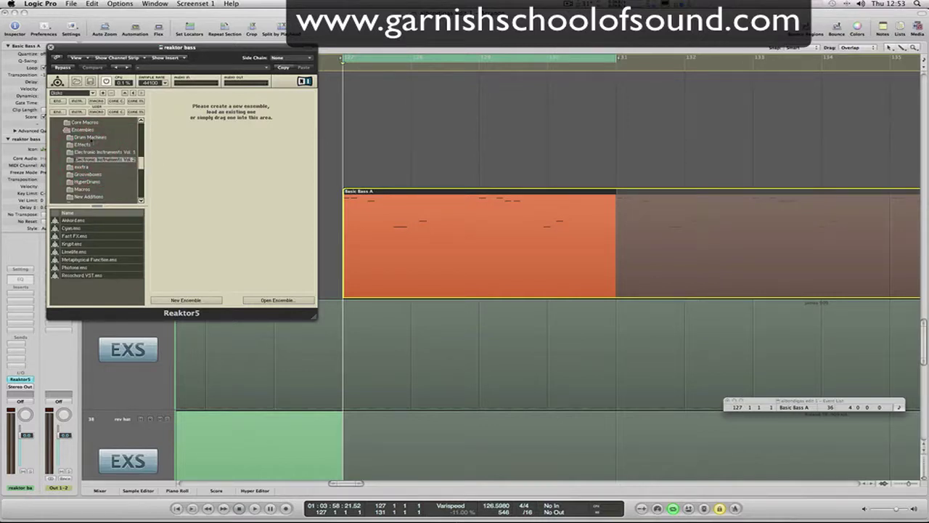
scroll(142, 167, "down", 2)
scroll(142, 167, "down", 1)
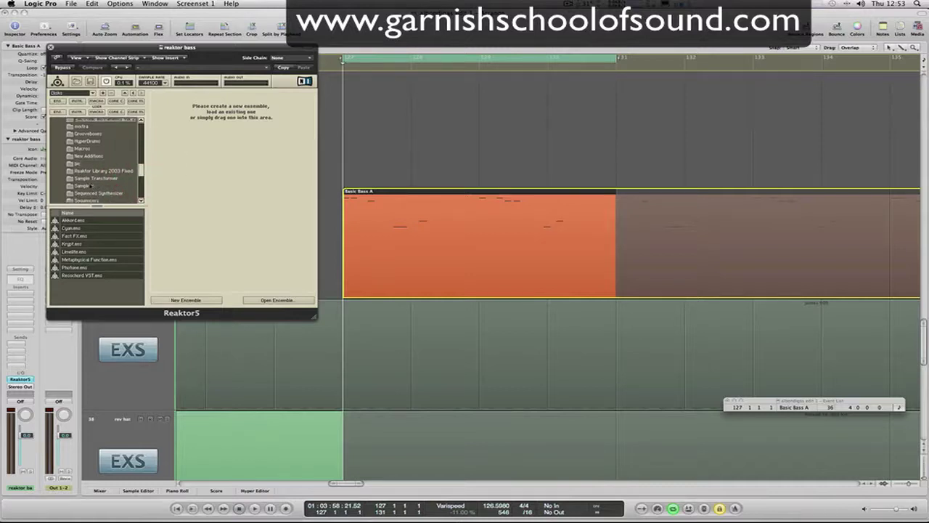
Browse the Samplers, Sequenced Synthesizer and Sequencer ensemble folders.
left_click(86, 186)
mouse_move(141, 226)
left_mouse_down()
mouse_move(143, 290)
mouse_move(141, 217)
left_mouse_up()
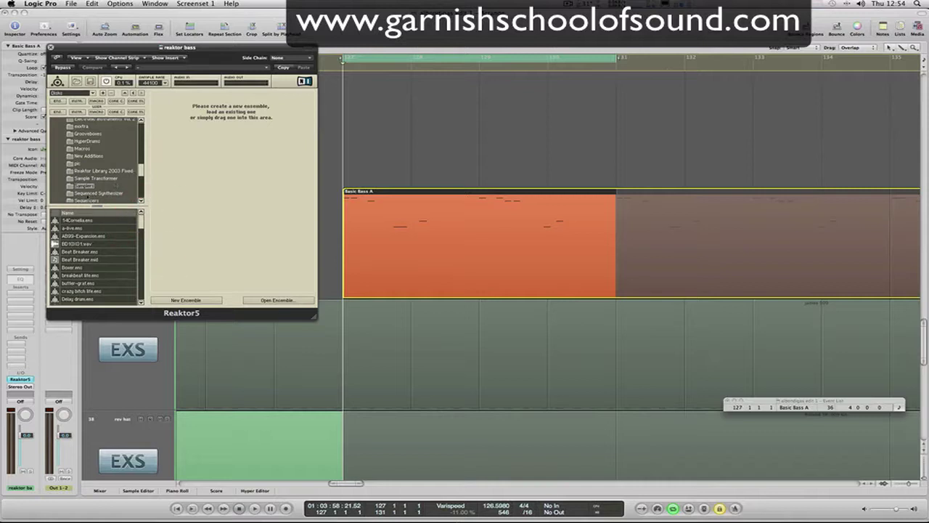
left_click(87, 194)
left_click_drag(141, 172, 143, 185)
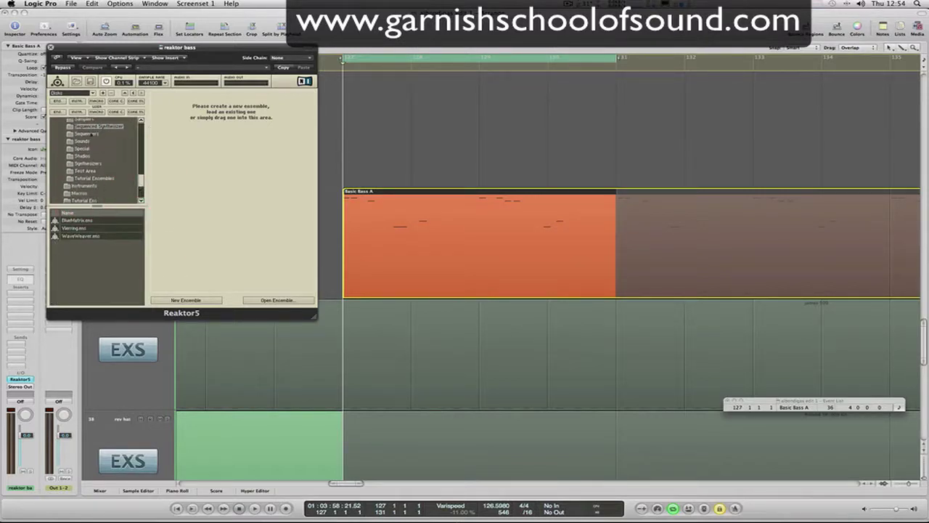
left_click(87, 134)
left_click_drag(140, 225, 145, 199)
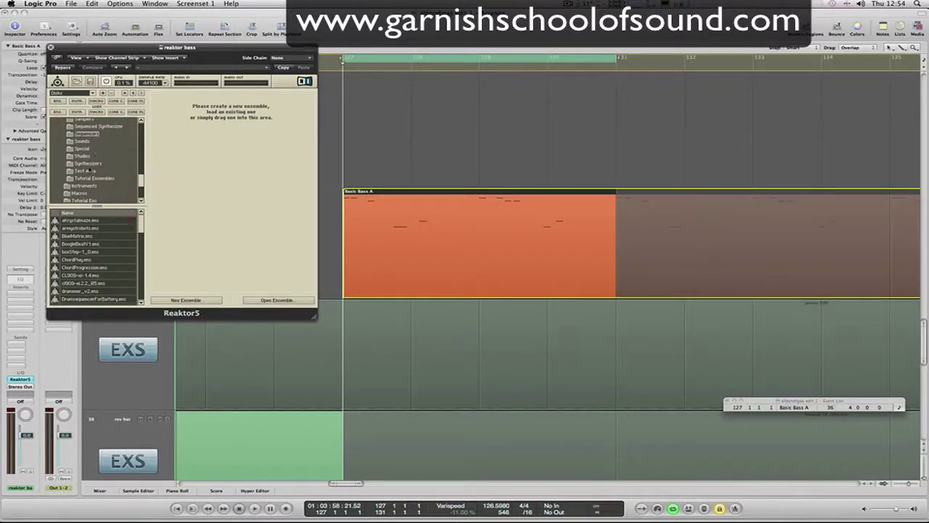
List the Synthesizers ensembles, scroll down and select Juno-6.ens.
left_click(88, 164)
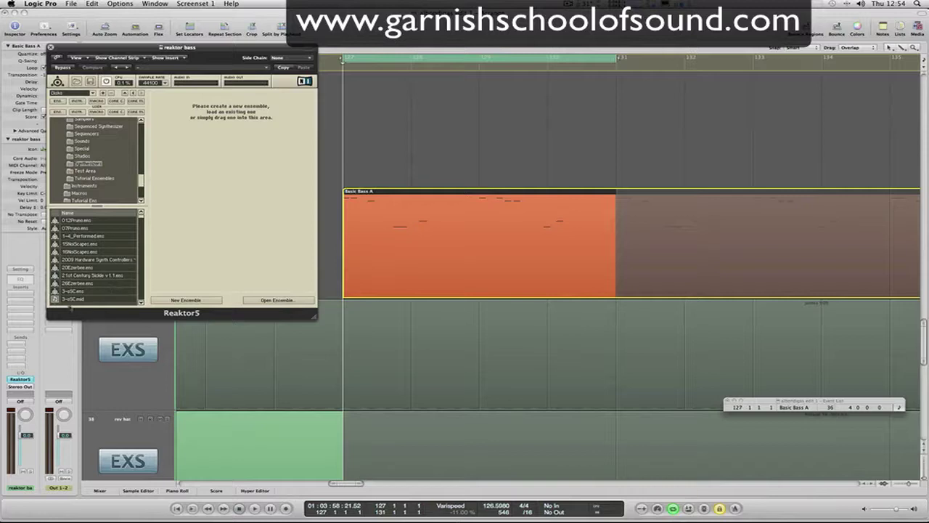
scroll(138, 286, "down", 5)
scroll(138, 285, "down", 15)
scroll(138, 285, "down", 10)
left_click_drag(142, 286, 136, 242)
left_click(142, 270)
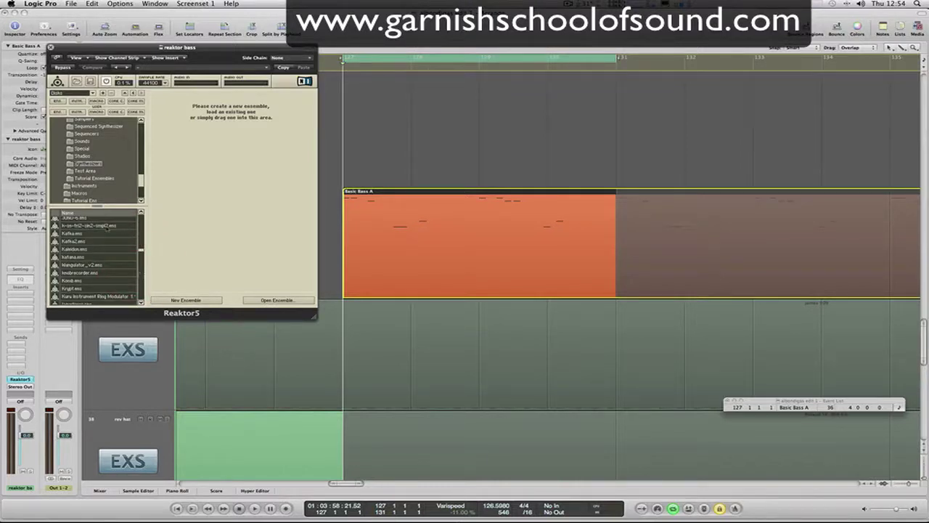
left_click(81, 216)
Load Juno-6.ens, decline overwriting the existing auto-save file, and confirm both auto-save options.
double_click(77, 216)
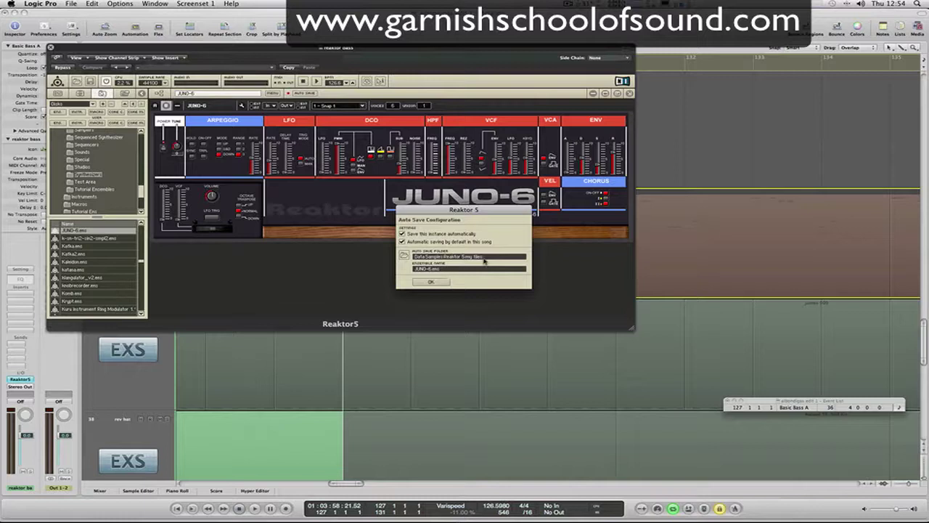
left_click(436, 280)
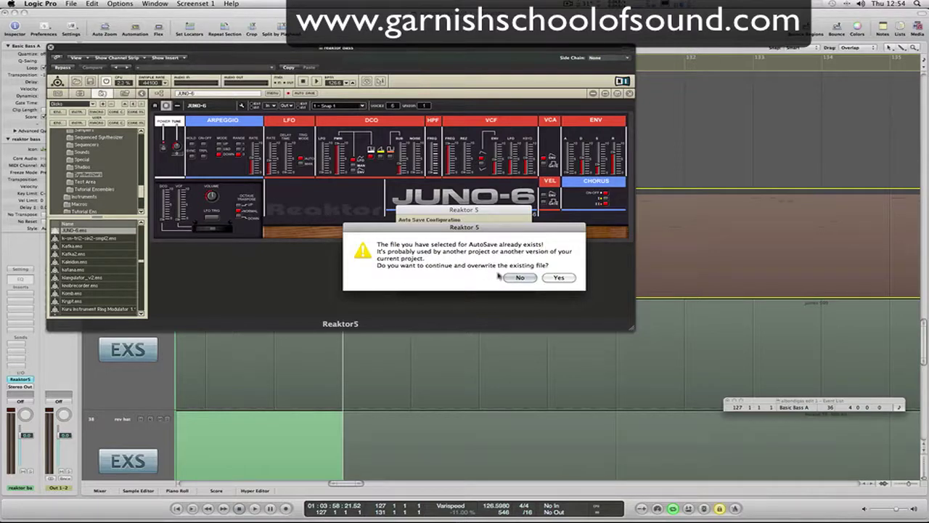
left_click(522, 278)
left_click(459, 259)
left_click(470, 257)
left_click(431, 269)
left_click(432, 269)
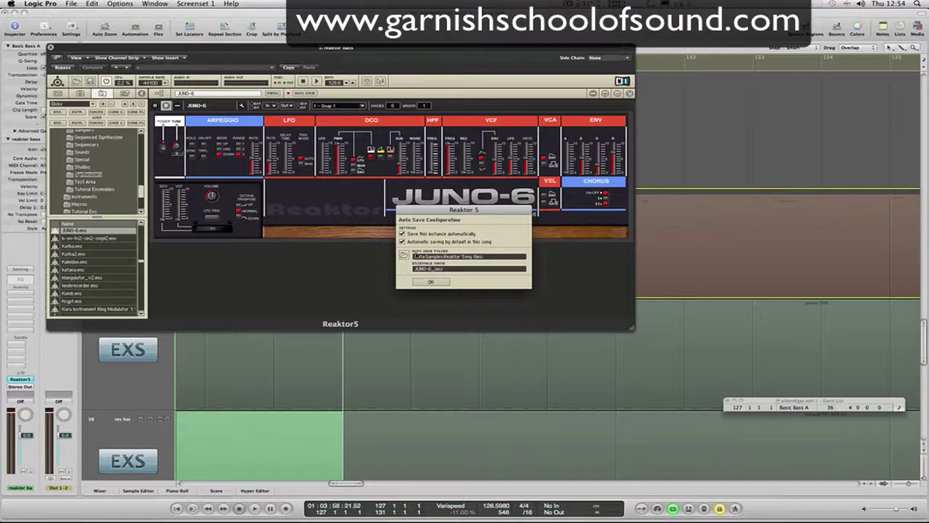
left_click(436, 282)
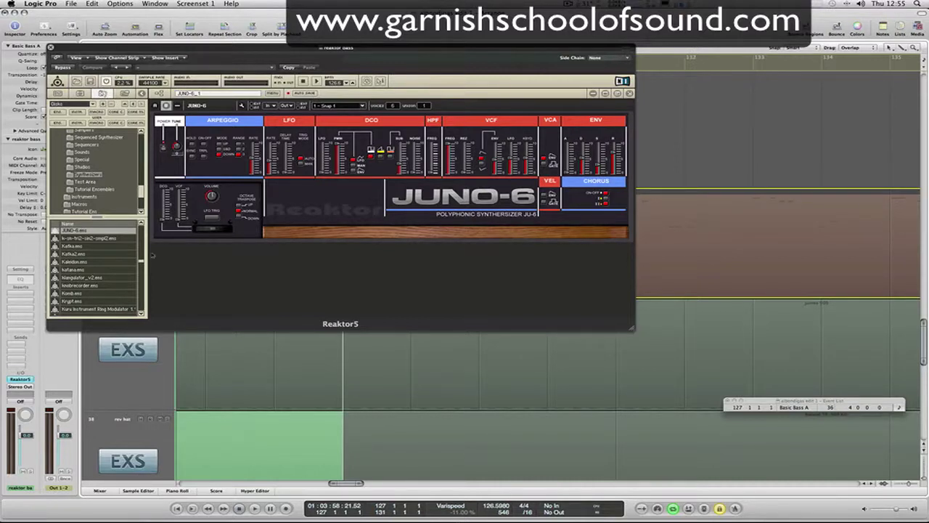
Show the JUNO-6 snapshots in Reaktor's Snapshot list and choose 7 Wavepipe.
scroll(127, 251, "up", 3)
scroll(140, 312, "down", 4)
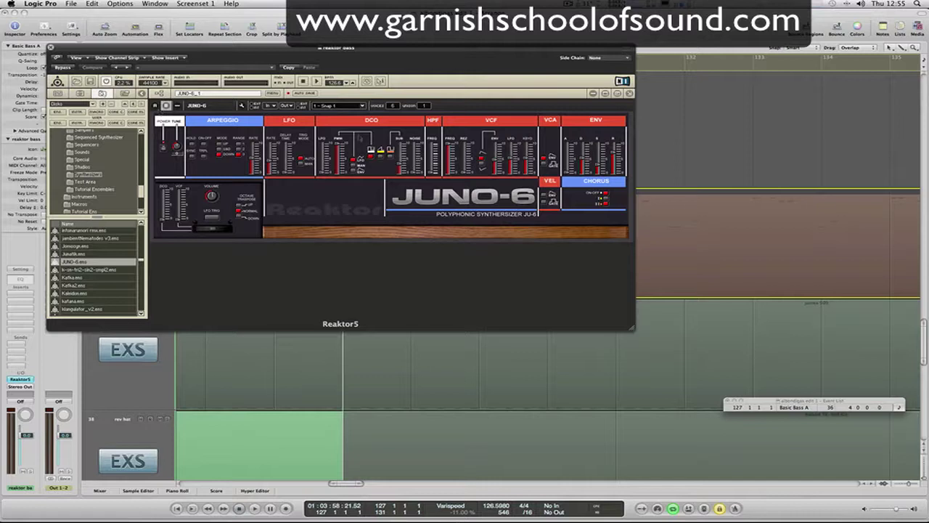
left_click(79, 93)
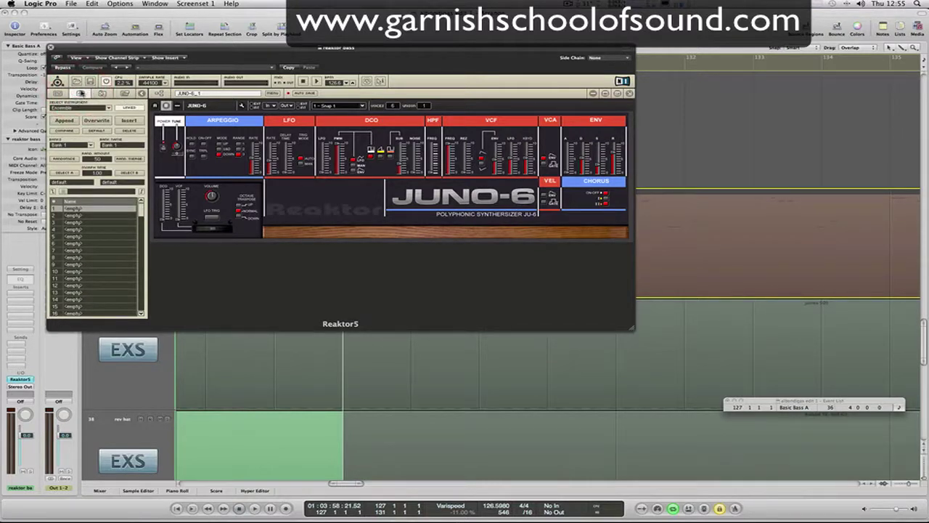
left_click(401, 164)
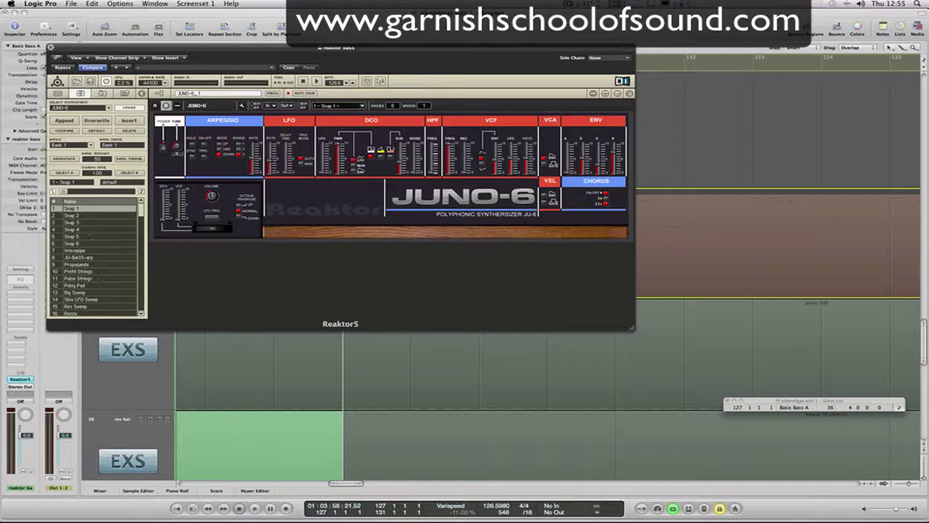
left_click(73, 250)
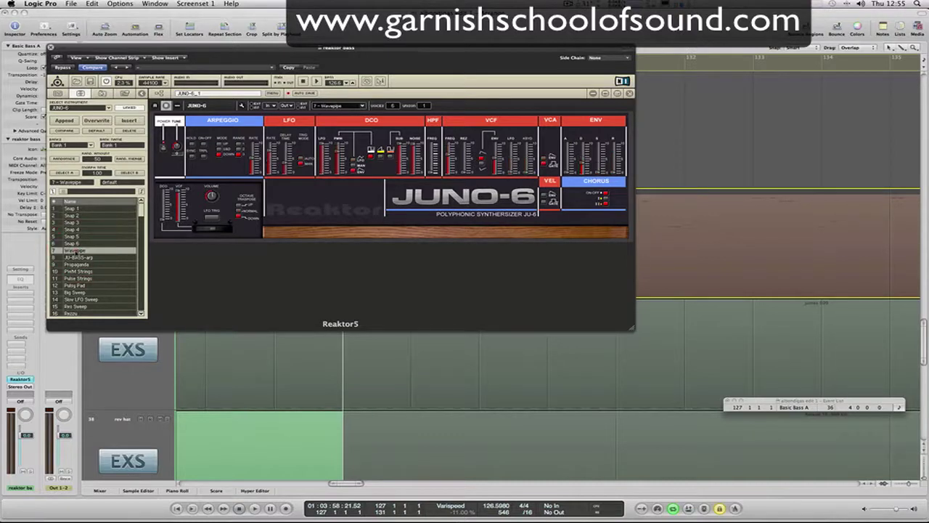
Deselect the region and return the playhead to the project start.
left_click_drag(365, 49, 788, 53)
left_click(313, 128)
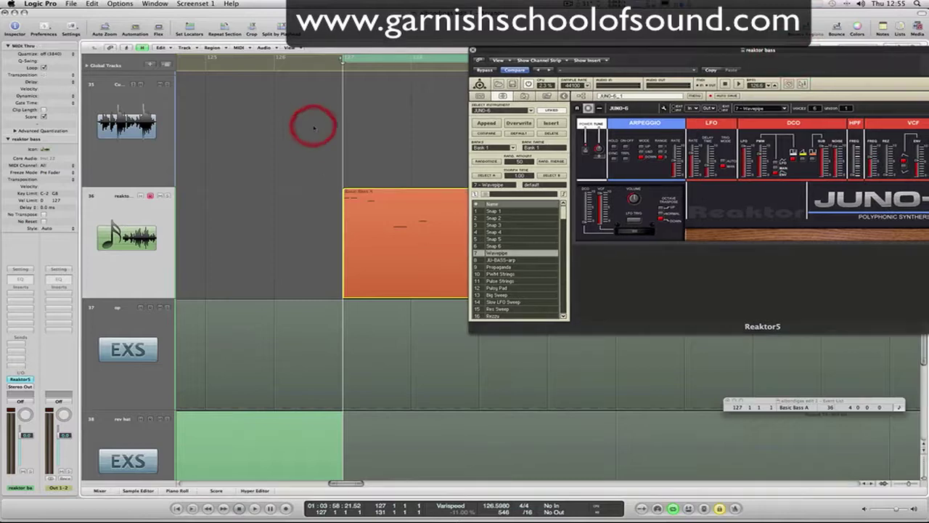
key("Return")
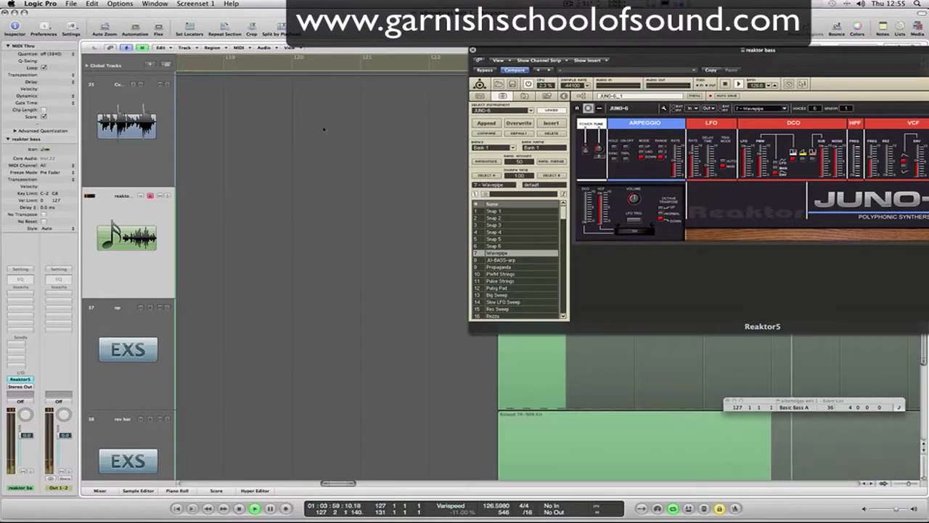
left_click_drag(618, 51, 301, 47)
Audition JUNO-6 snapshots during playback: JU-BASS-arp, Propaganda, Pulsy Pad through Res Sweep.
left_click(175, 256)
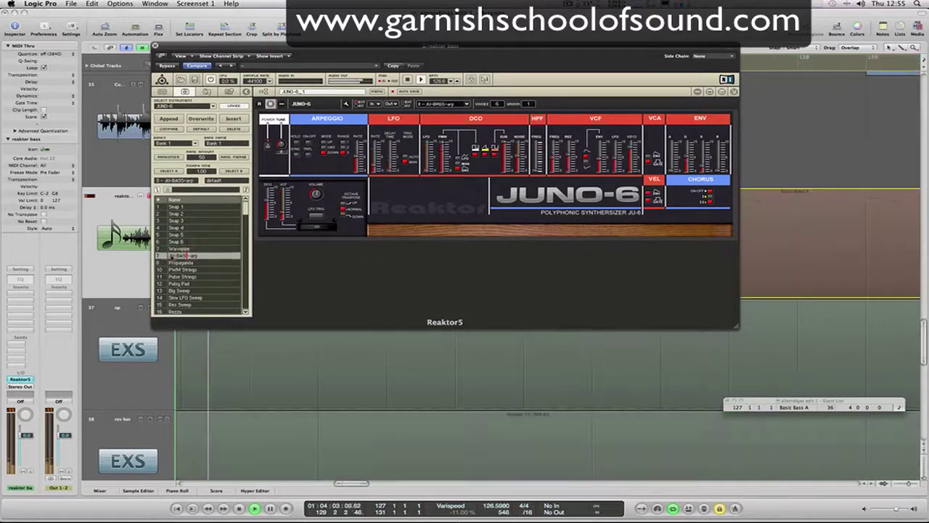
left_click(174, 262)
left_click(178, 270)
left_click(180, 277)
left_click(182, 284)
left_click(180, 290)
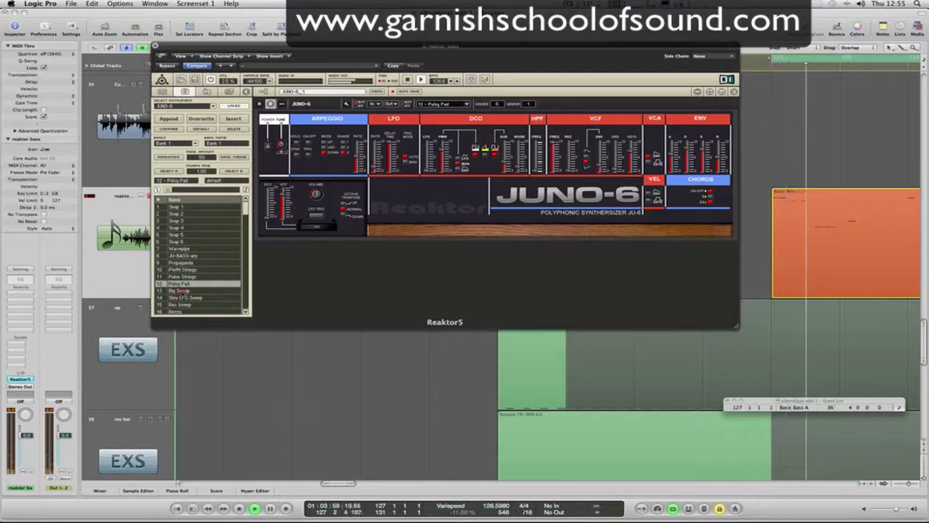
left_click(181, 297)
left_click(181, 304)
Try Oouah, Clav and Square, finishing on snapshot 25 Hum.
left_click(241, 274)
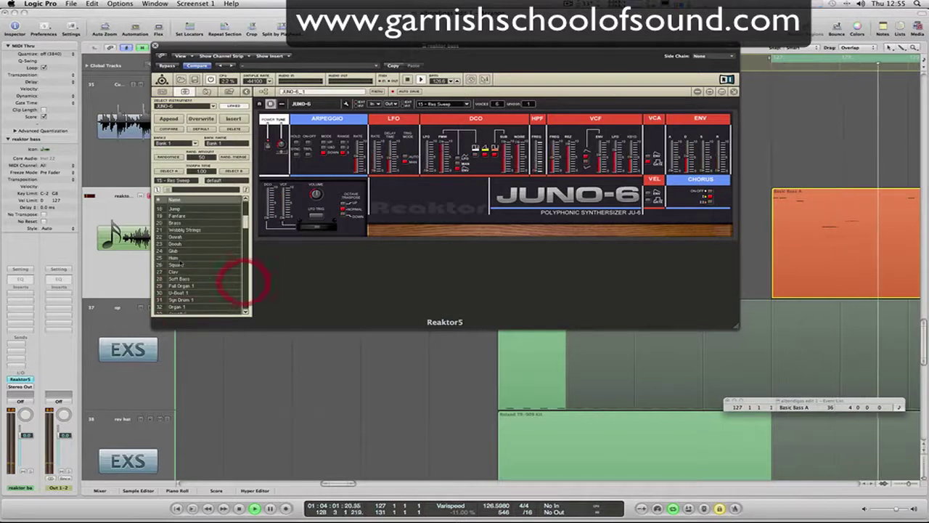
left_click(172, 259)
left_click(183, 237)
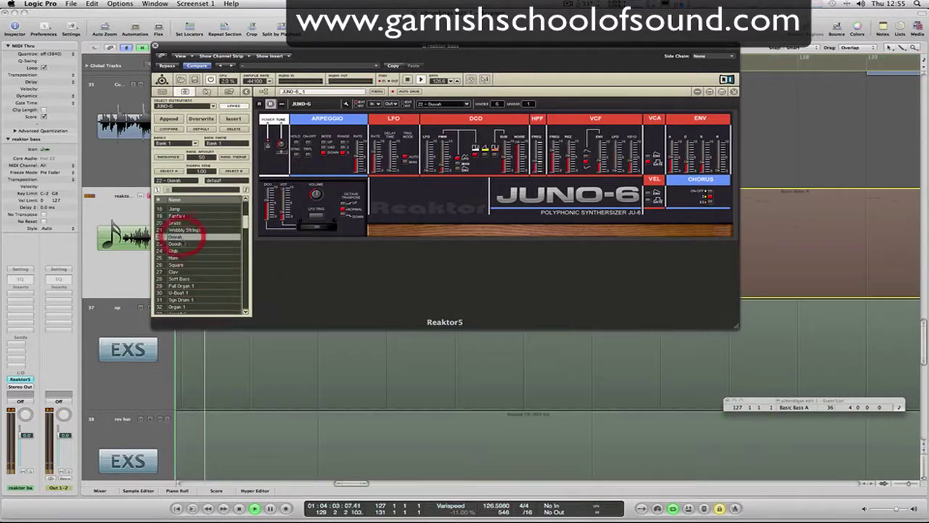
left_click(180, 258)
left_click(179, 272)
left_click(179, 264)
left_click(179, 258)
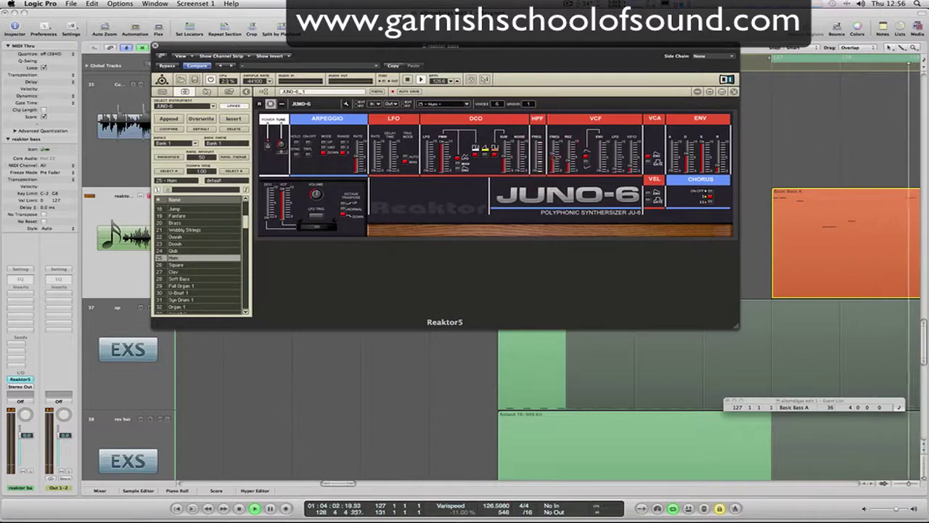
Enable MIDI Learn on the JUNO-6 VCF Freq and VCF Res sliders.
right_click(553, 153)
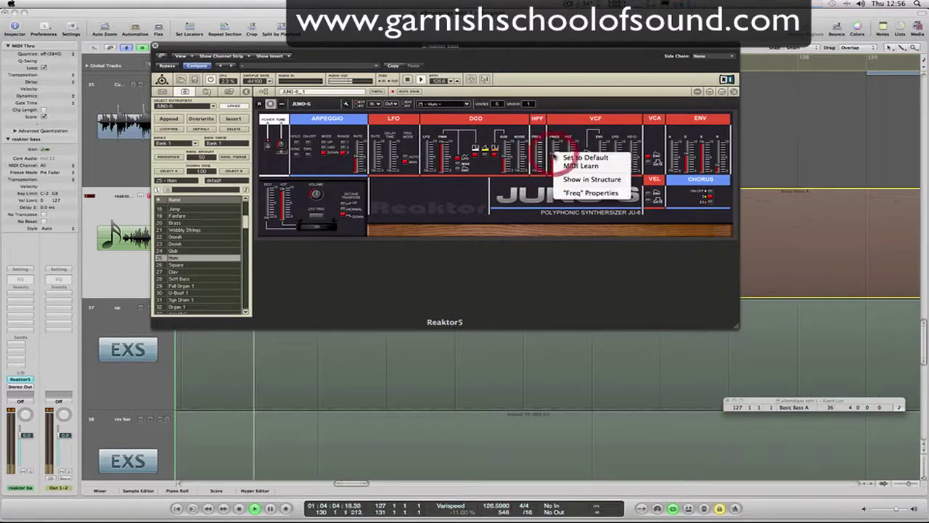
left_click(581, 166)
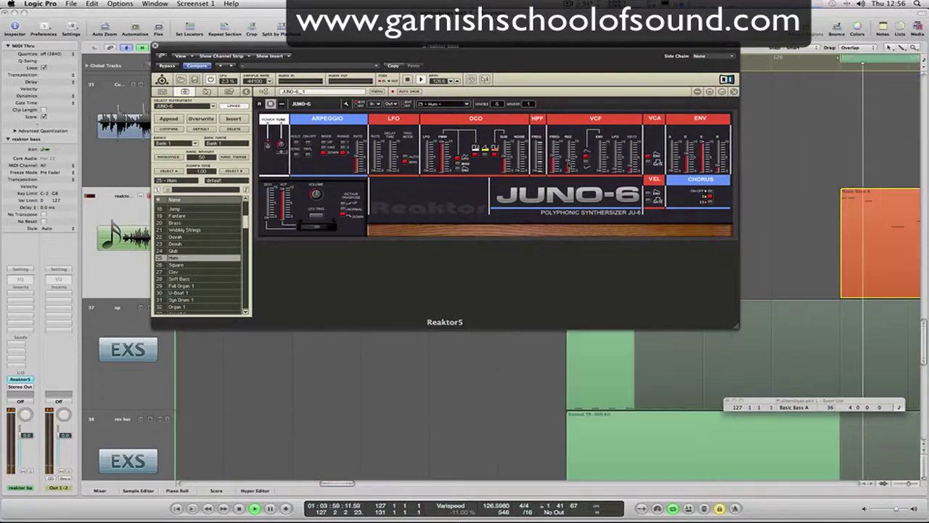
right_click(576, 169)
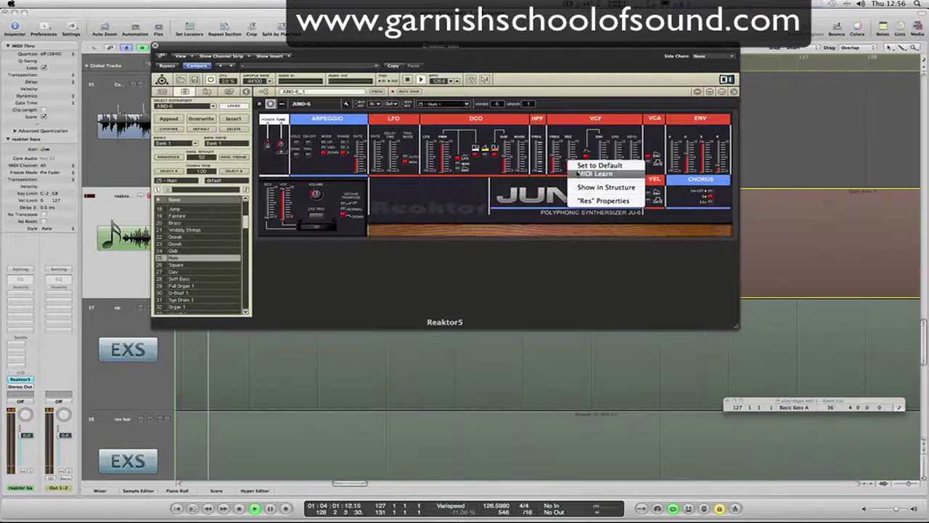
left_click(589, 174)
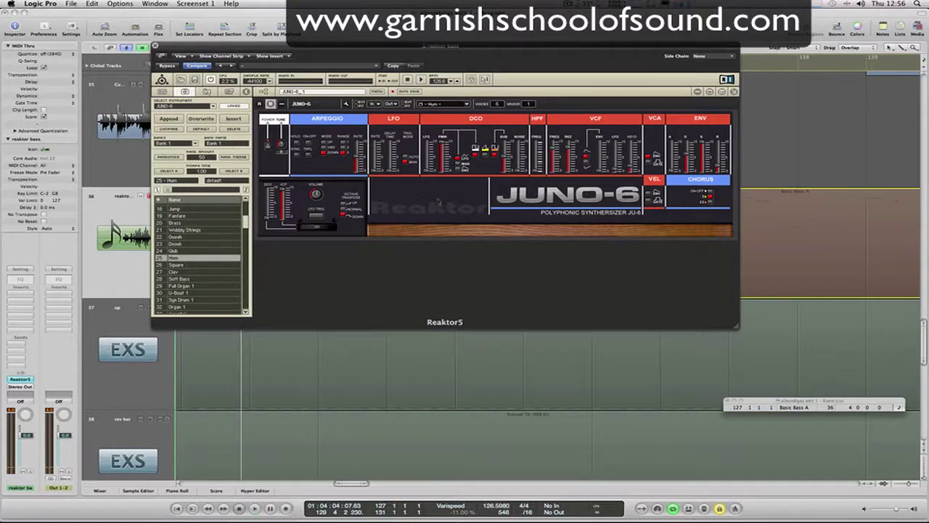
Explore the JUNO-6 ensemble structure, inspecting the VCF module and ENV macro.
double_click(450, 281)
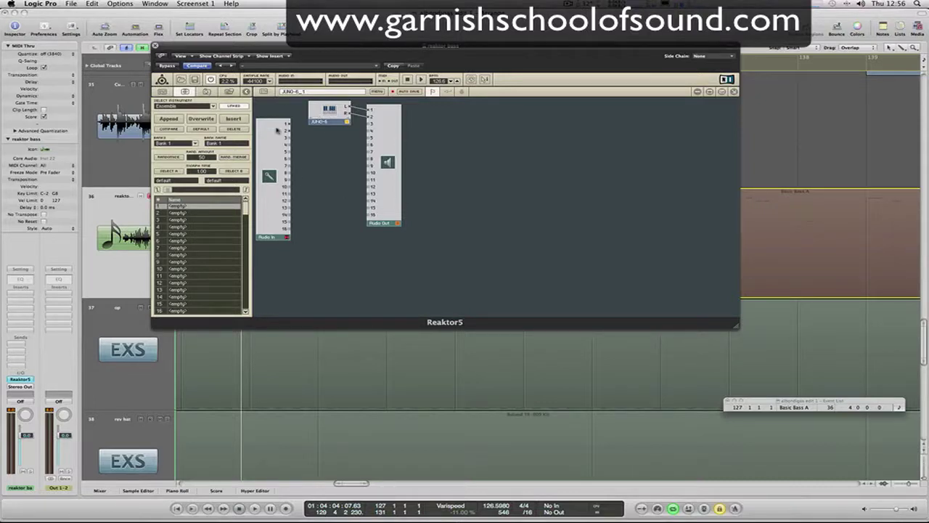
left_click(331, 111)
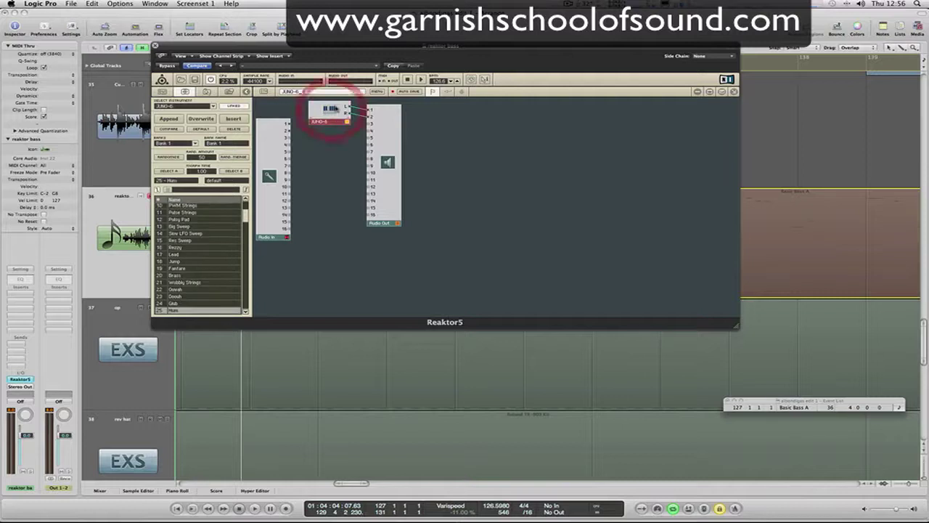
double_click(330, 110)
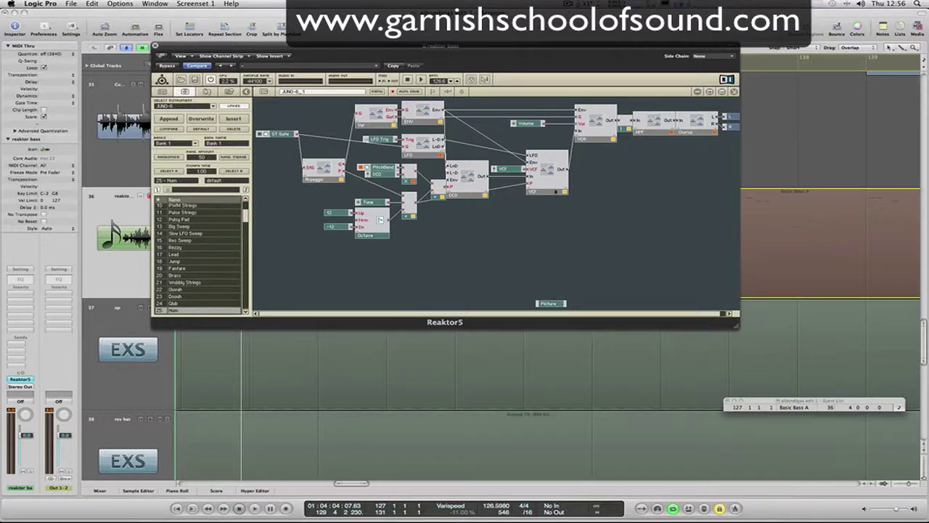
left_click(547, 170)
double_click(423, 108)
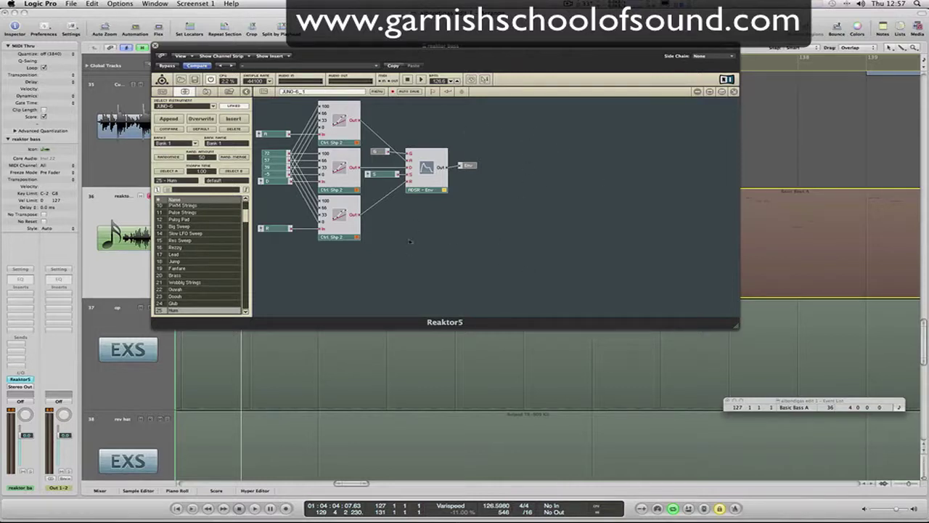
double_click(435, 120)
left_click(420, 149)
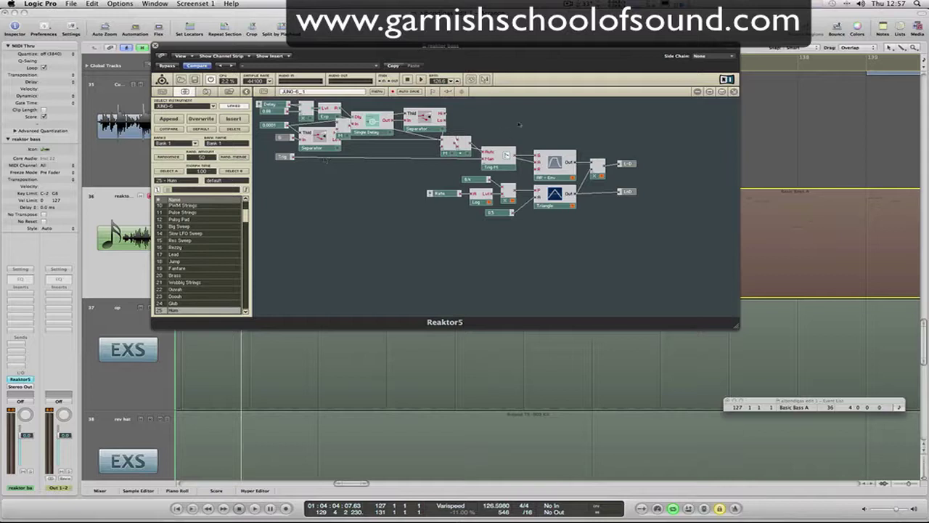
double_click(519, 125)
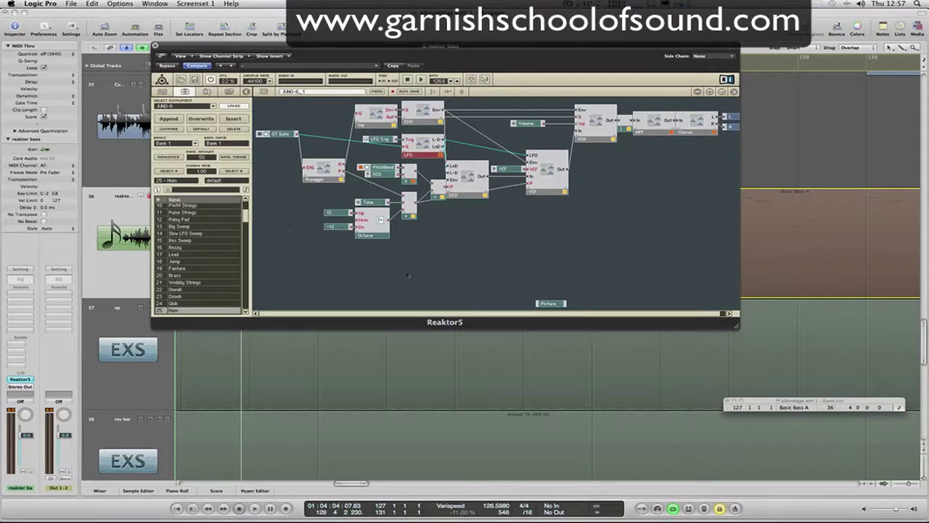
Inspect the Octave switch and Arpeggio macro, then return to the front panel and play.
left_click(380, 217)
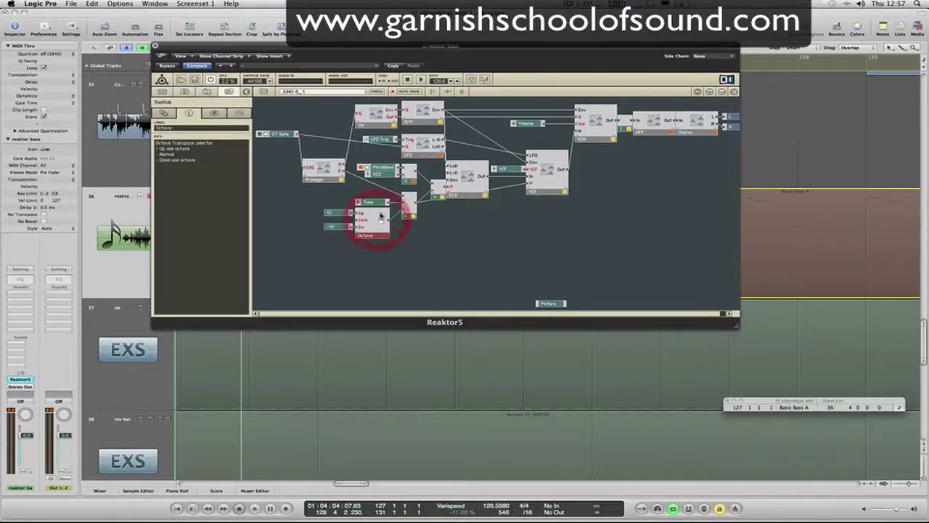
double_click(323, 169)
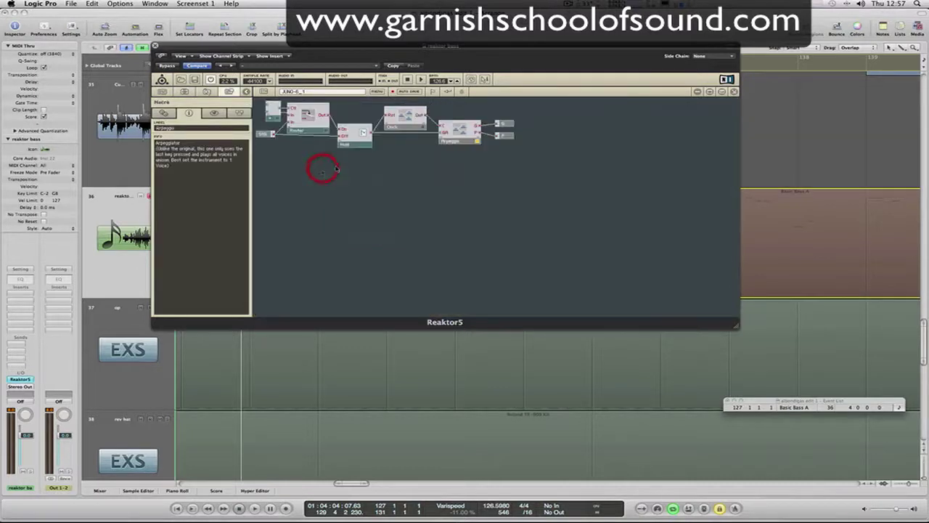
double_click(420, 187)
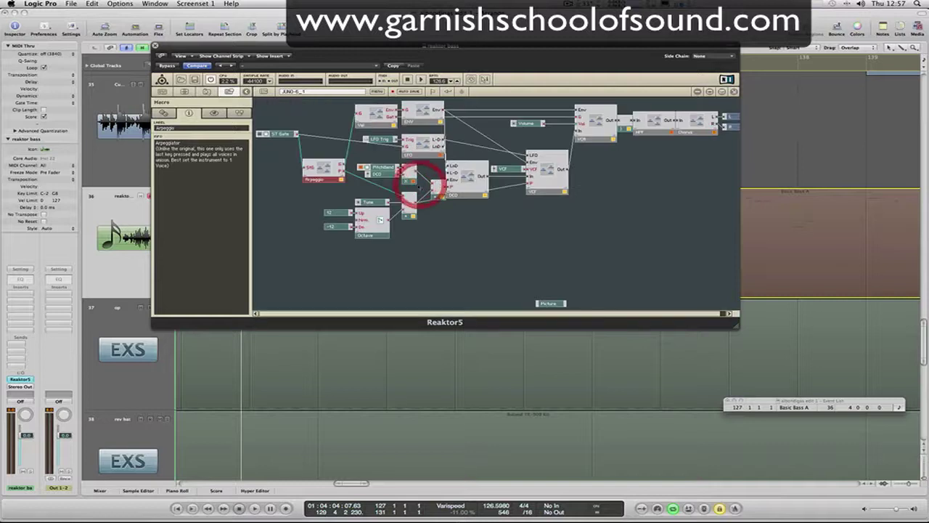
double_click(685, 211)
double_click(323, 166)
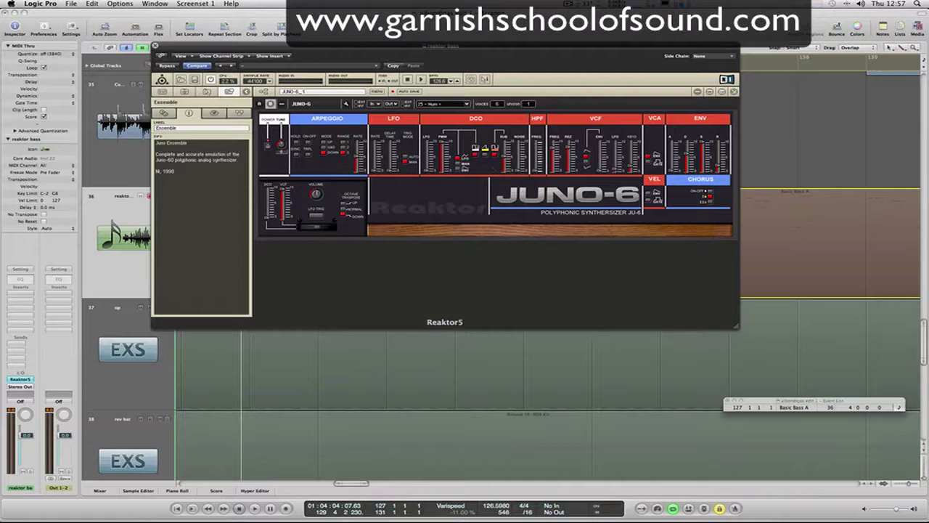
left_click_drag(415, 45, 444, 81)
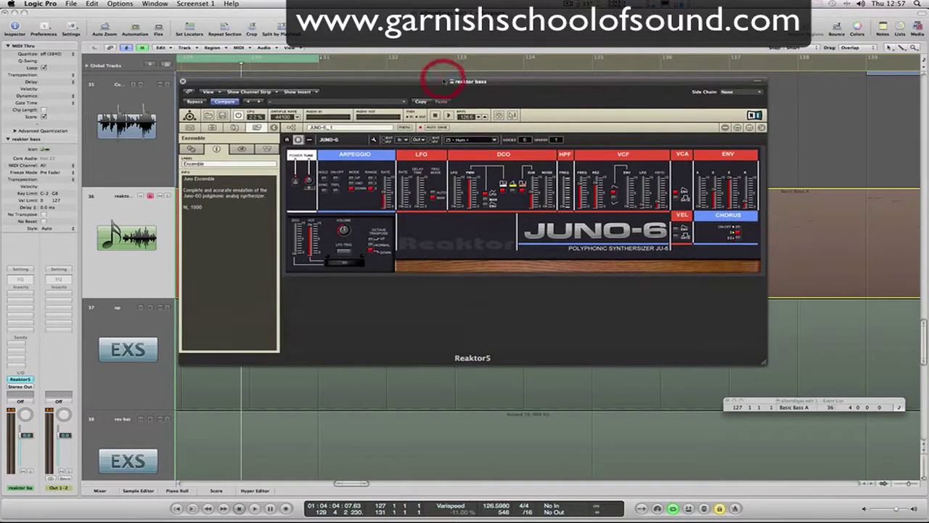
key("space")
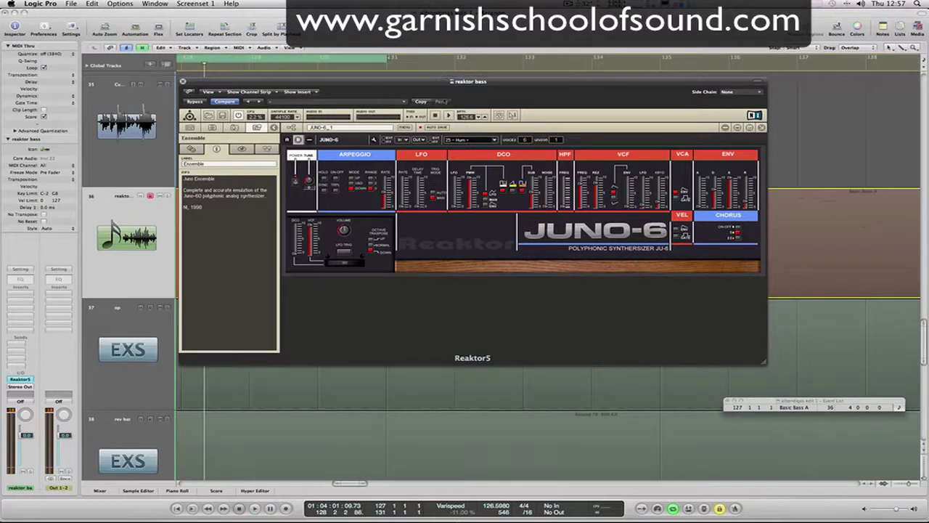
Add a Bus 14 send on the reaktor bass channel strip, creating its aux return.
left_click(19, 339)
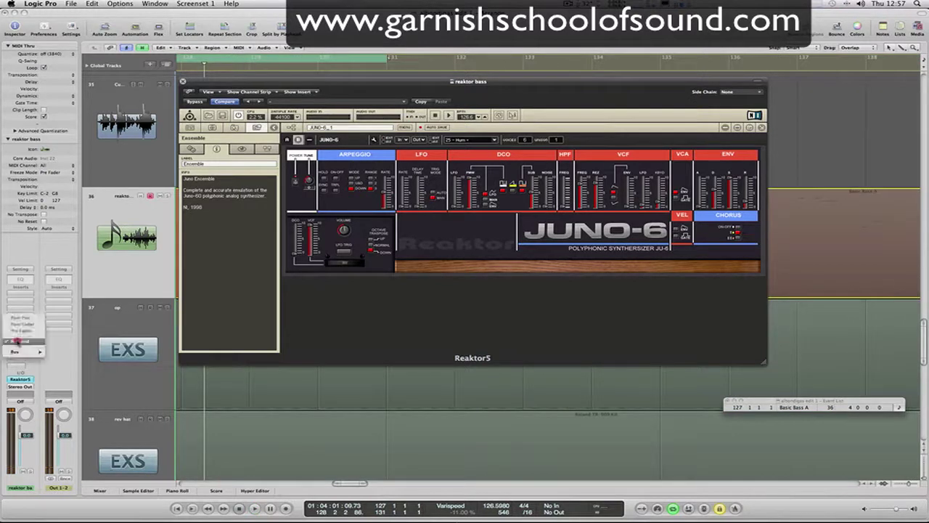
mouse_move(16, 351)
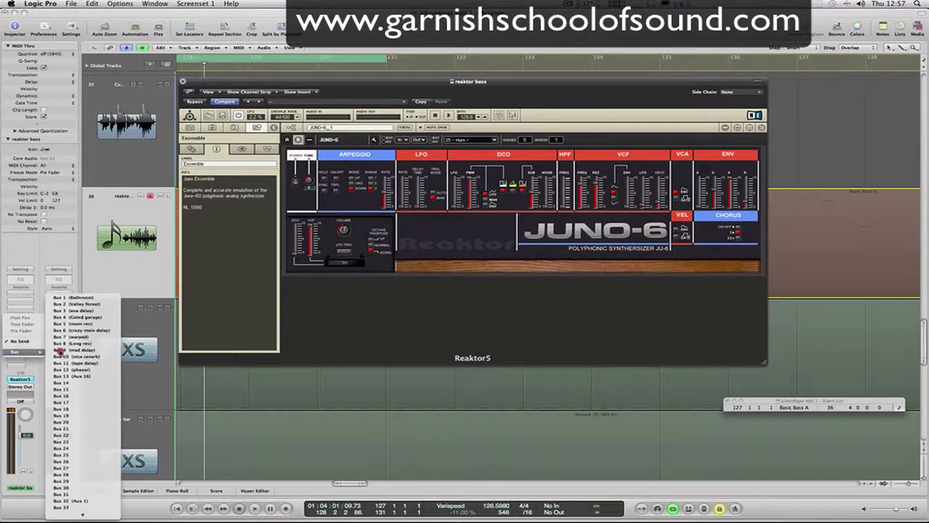
left_click(85, 378)
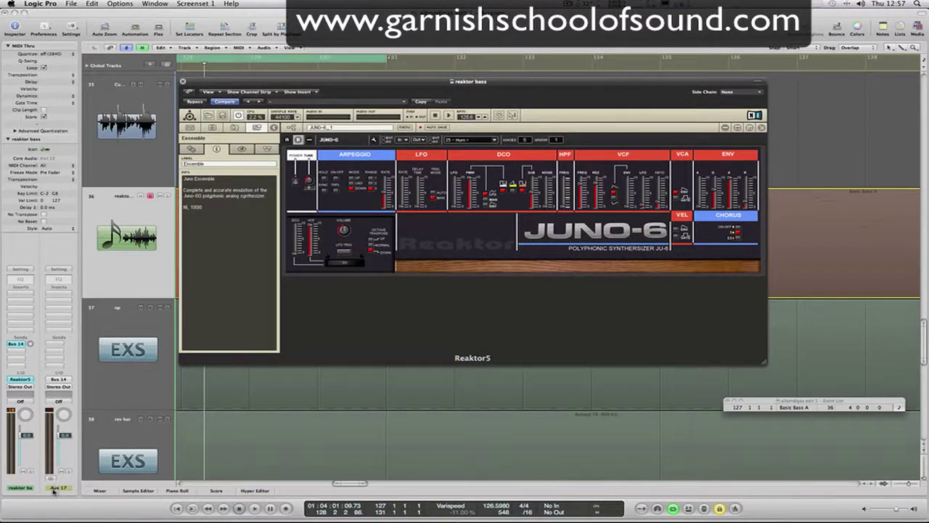
left_click(53, 292)
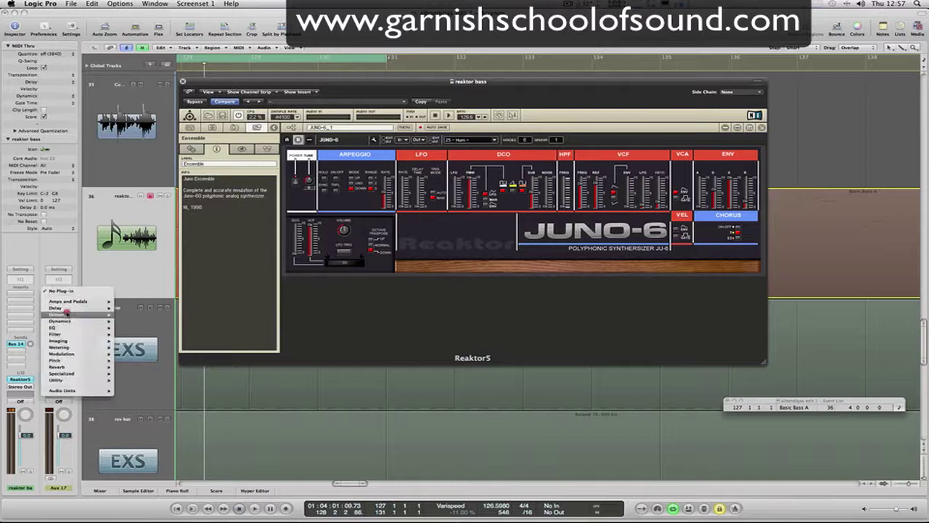
Insert Reaktor5 FX (Stereo) from Native Instruments Audio Units on Aux 17.
mouse_move(82, 390)
mouse_move(145, 397)
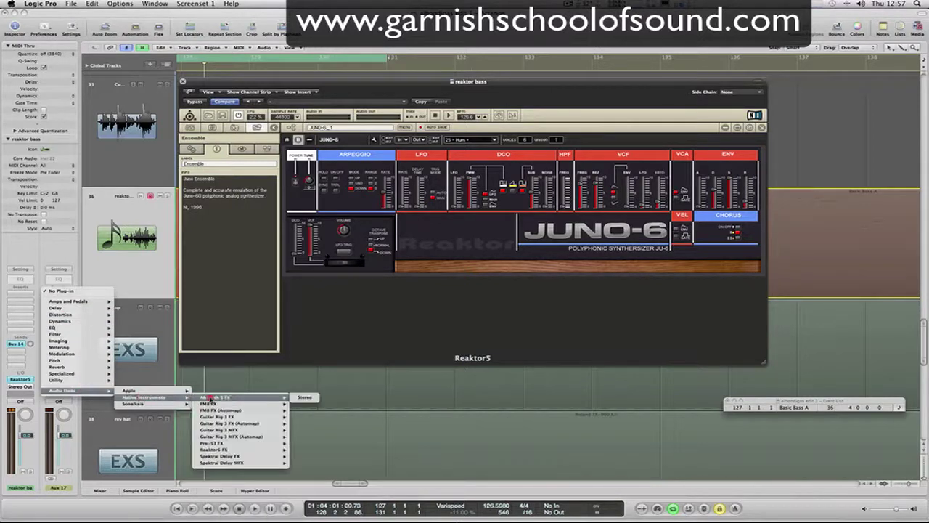
mouse_move(238, 451)
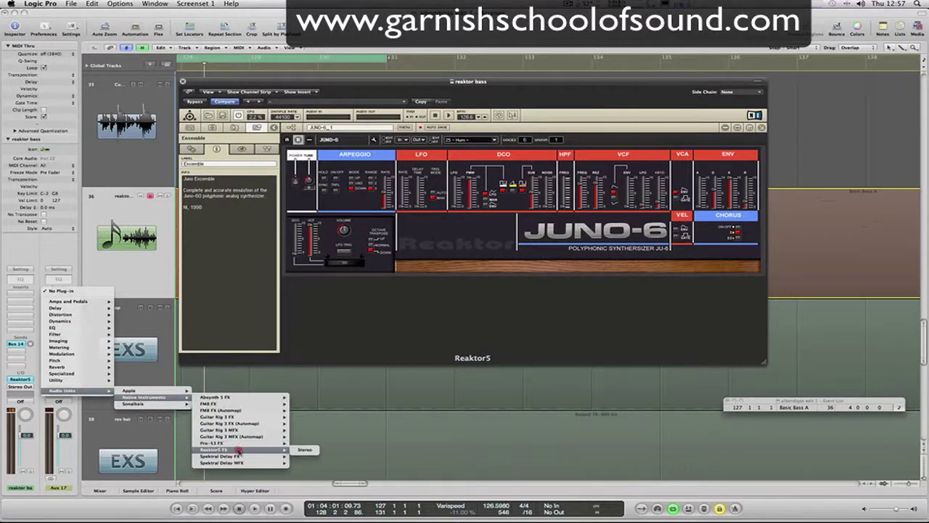
left_click(304, 450)
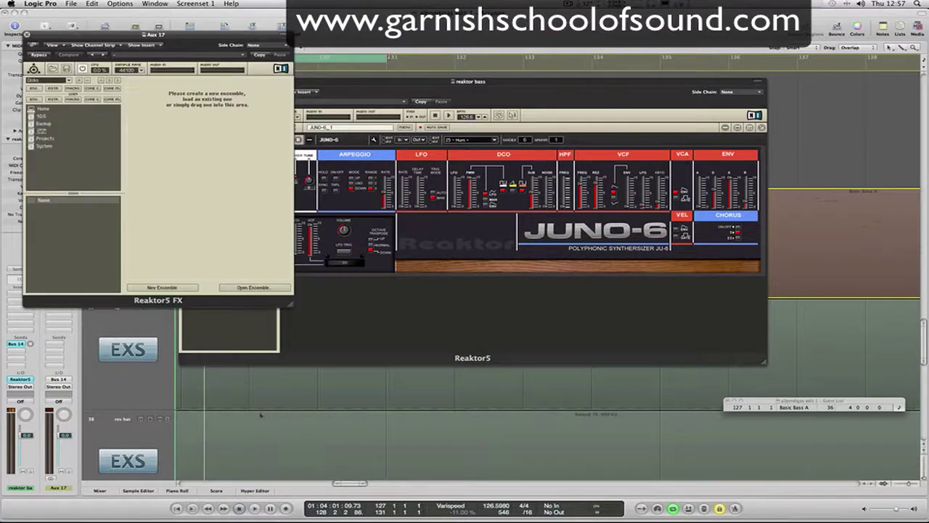
Arrange the JUNO-6 and Reaktor5 FX windows side by side.
left_click_drag(364, 83, 815, 65)
left_click_drag(777, 32, 776, 51)
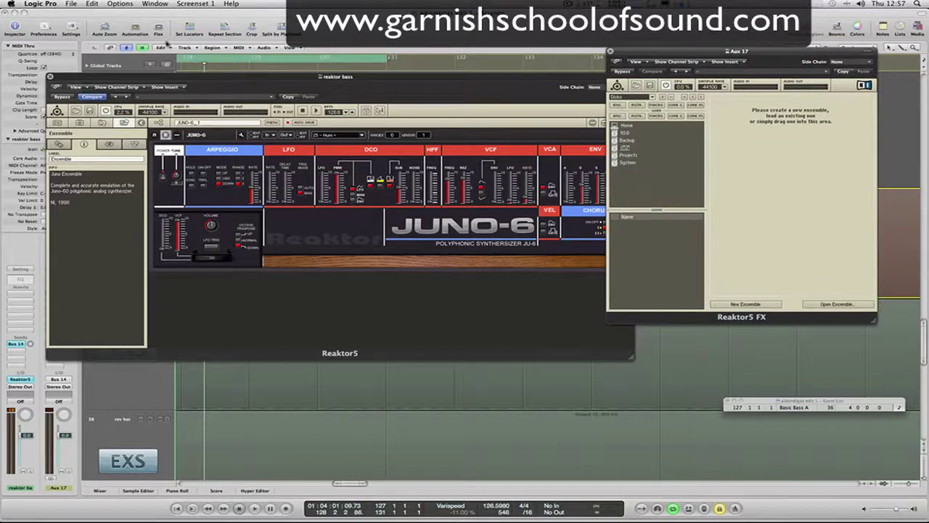
left_click_drag(152, 76, 172, 15)
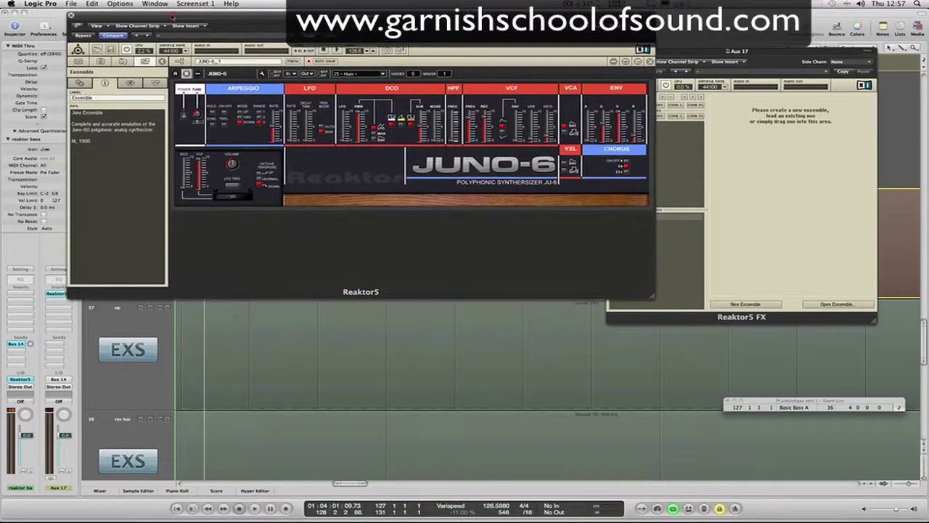
Set the Bus 14 send level to 0.0 dB and start browsing Reaktor5 FX's disk folders.
left_click(31, 344, "alt")
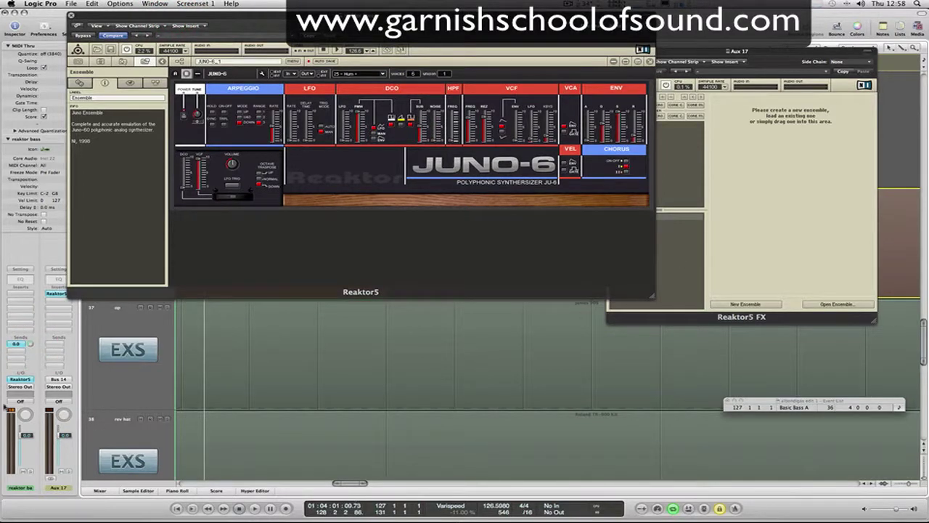
left_click(738, 49)
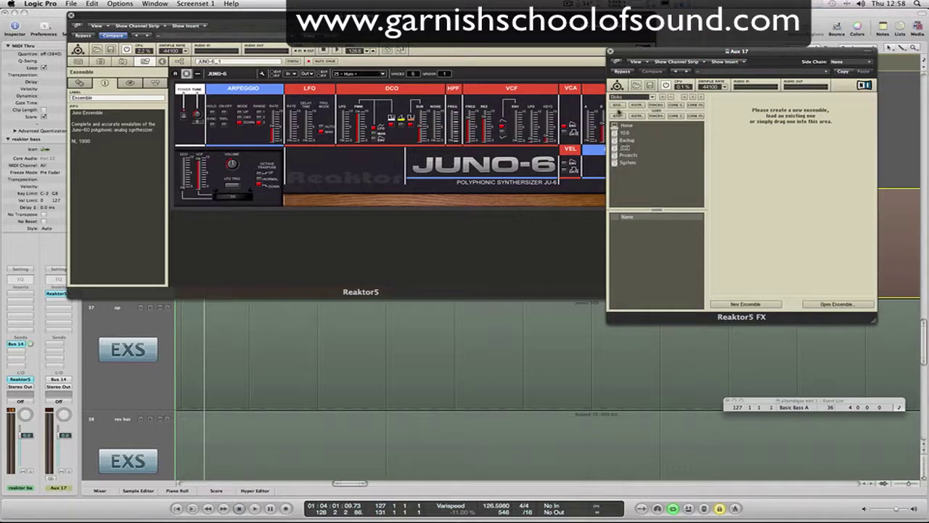
left_click(622, 149)
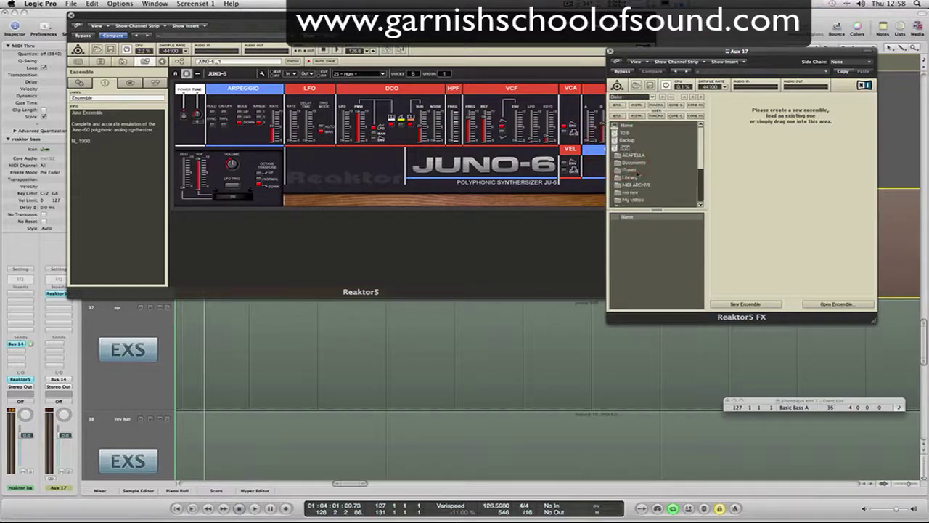
scroll(635, 174, "down", 3)
Browse Reaktor5 FX's folders through Samples > Reaktor 5 > Library > Ensembles.
left_click(631, 172)
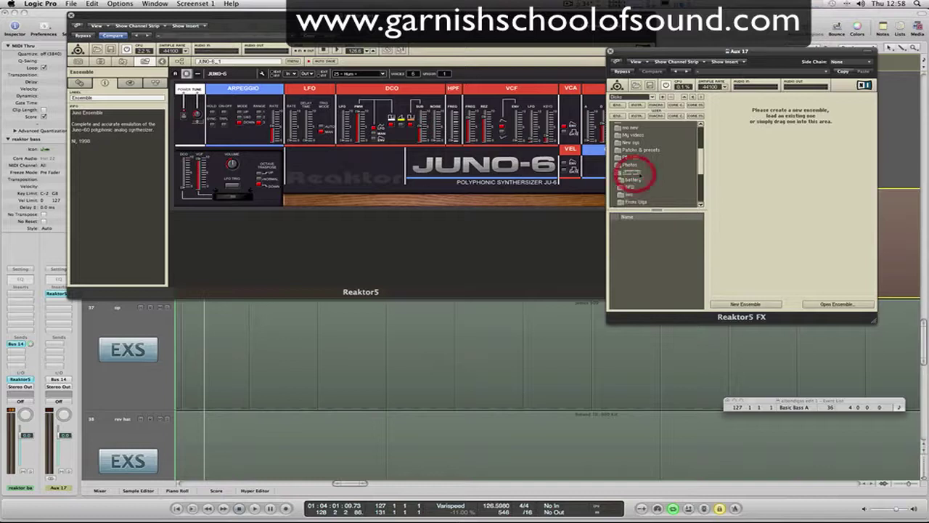
left_click(634, 149)
scroll(667, 164, "up", 1)
double_click(636, 150)
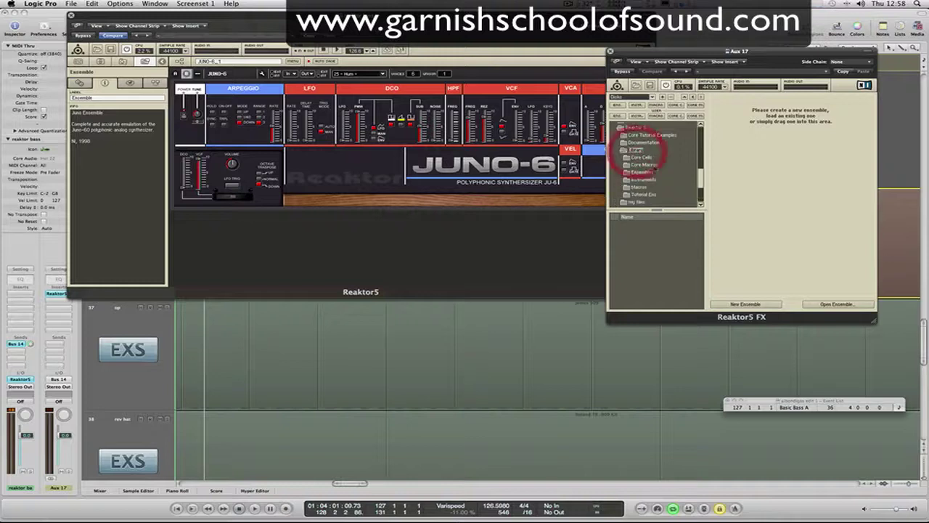
scroll(643, 164, "down", 2)
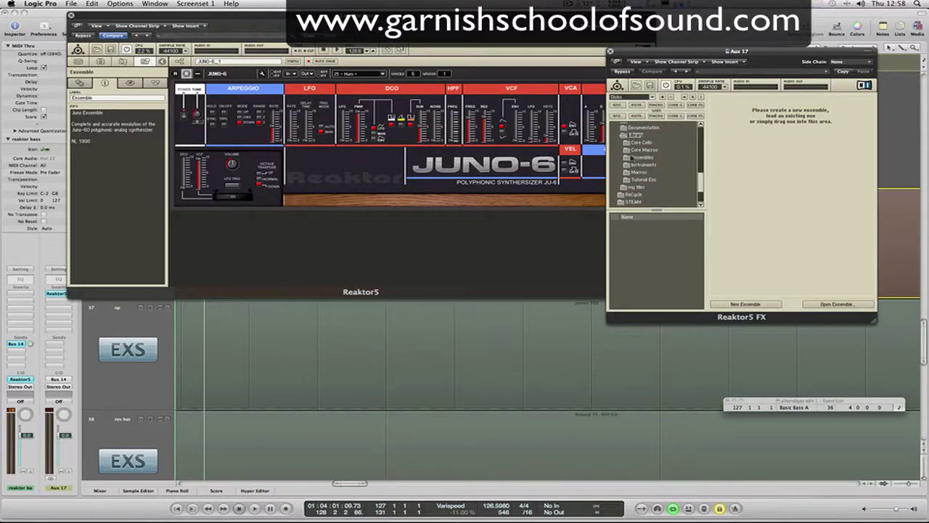
double_click(635, 157)
left_click(641, 172)
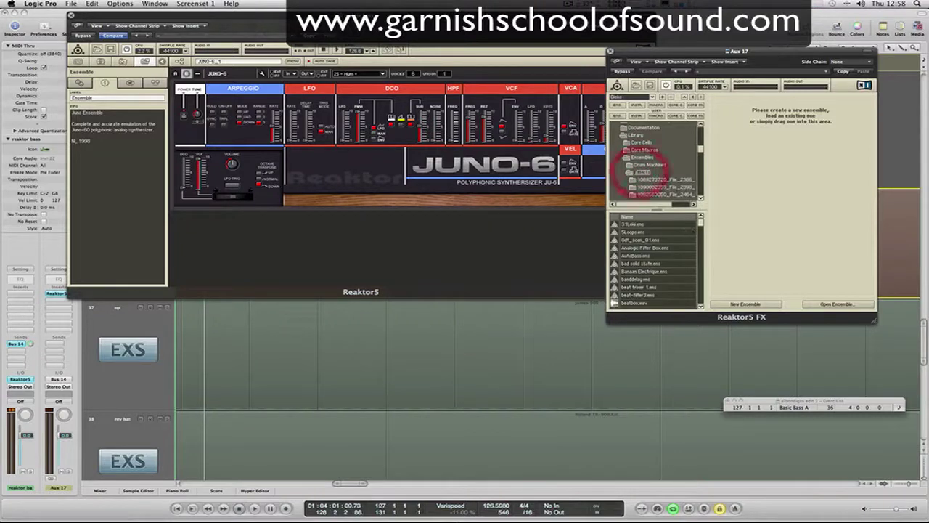
left_click_drag(701, 223, 708, 171)
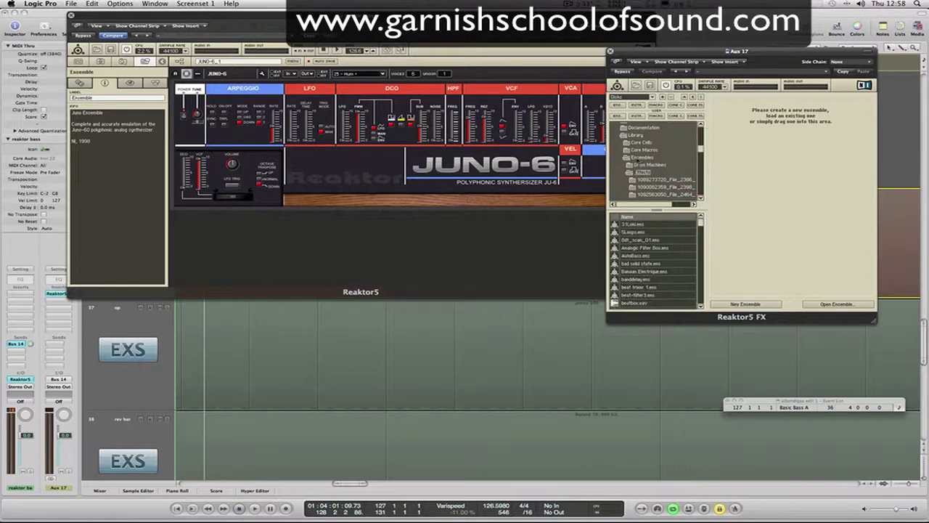
Open the Tutorial Ens folder and load SpaceMaster Stereo.ens.
double_click(638, 157)
left_click(640, 179)
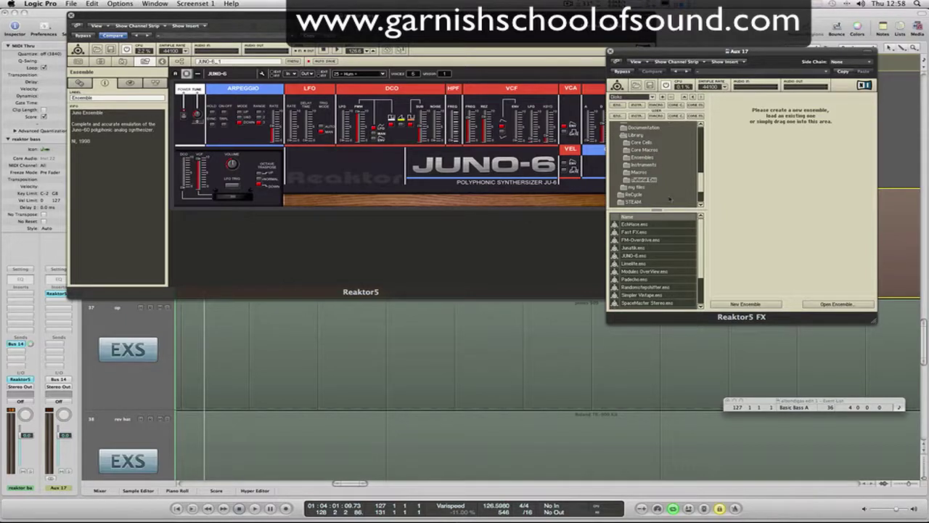
left_click(641, 303)
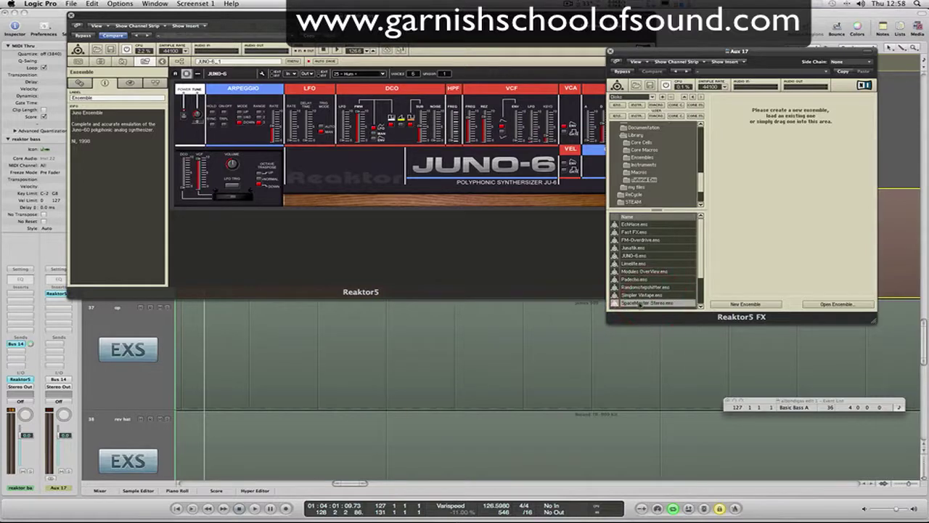
double_click(640, 304)
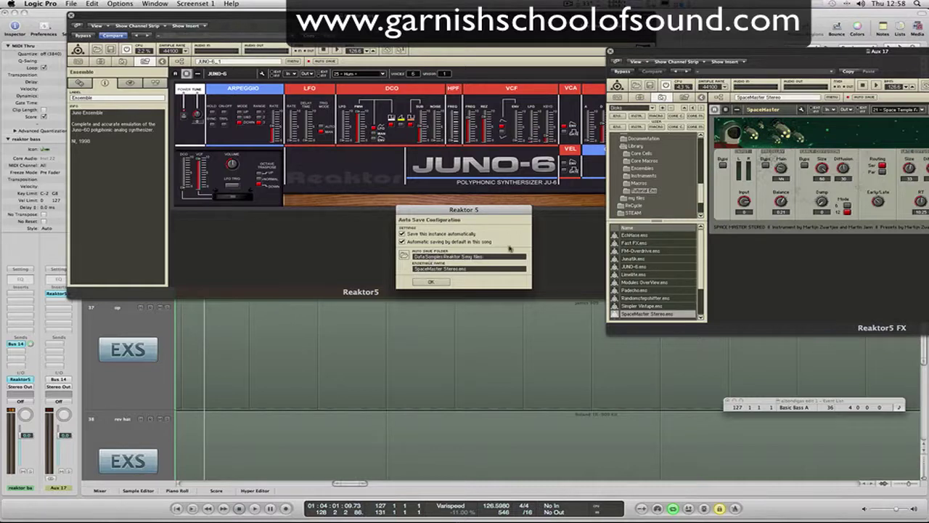
Accept the auto-save settings, overwrite the existing auto-save file, and show SpaceMaster's preset list.
left_click(434, 281)
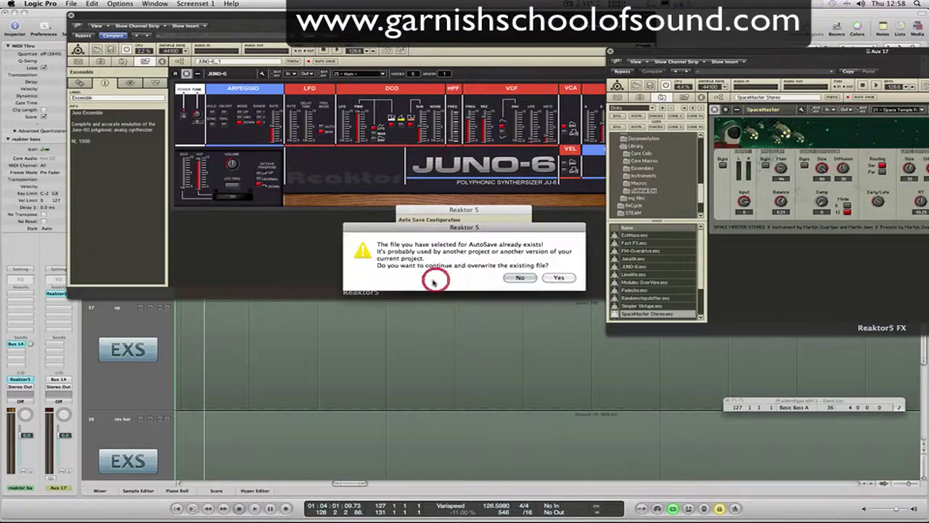
left_click(558, 278)
left_click_drag(716, 51, 421, 144)
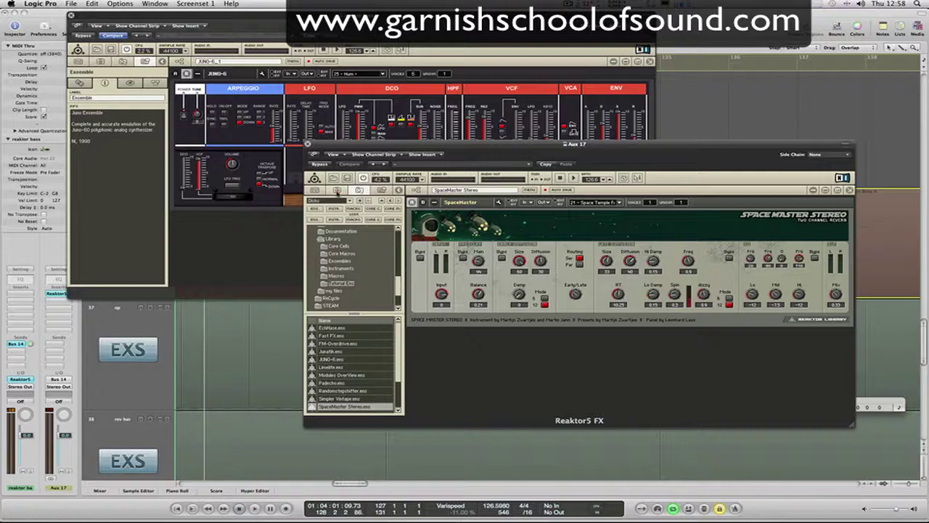
left_click(337, 190)
Raise the reverb Size from 57 to 60 and select the Church 1 preset.
left_click(518, 262)
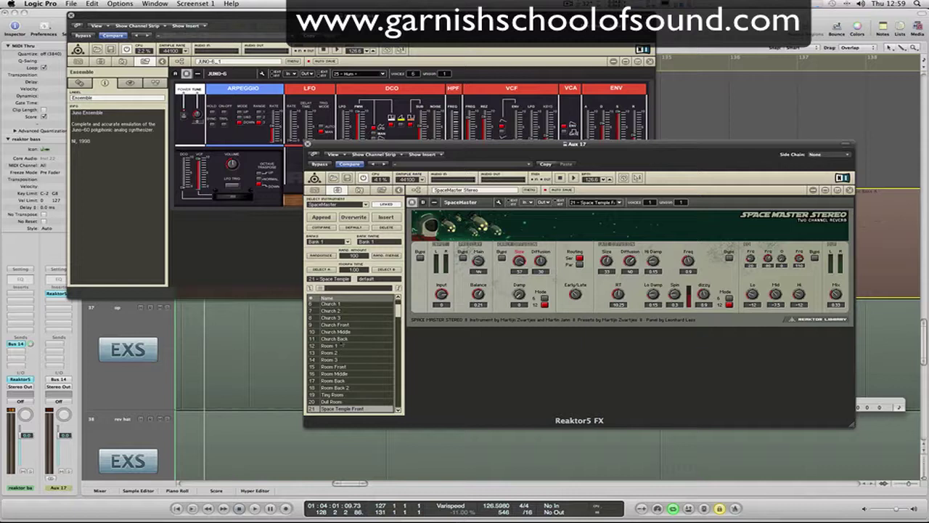
left_click_drag(519, 263, 518, 258)
left_click(331, 305)
key("Down")
key("Down")
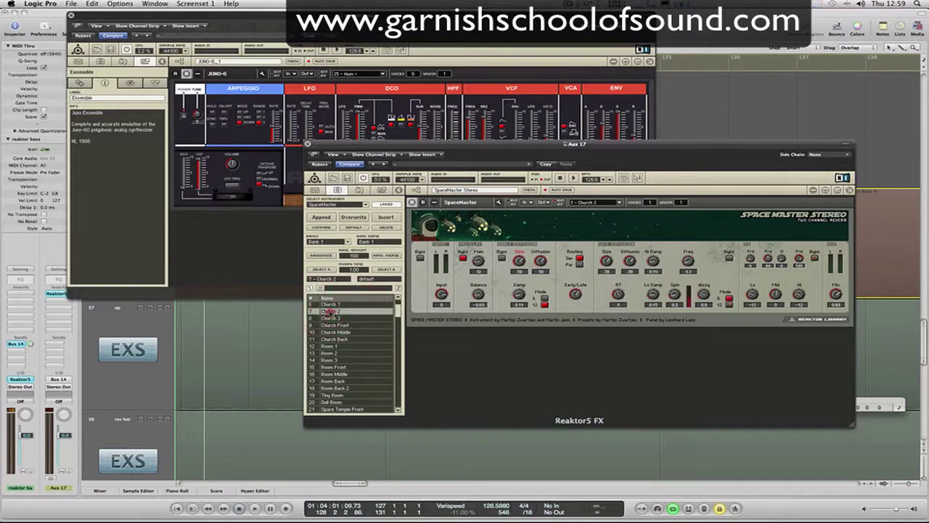
left_click(331, 304)
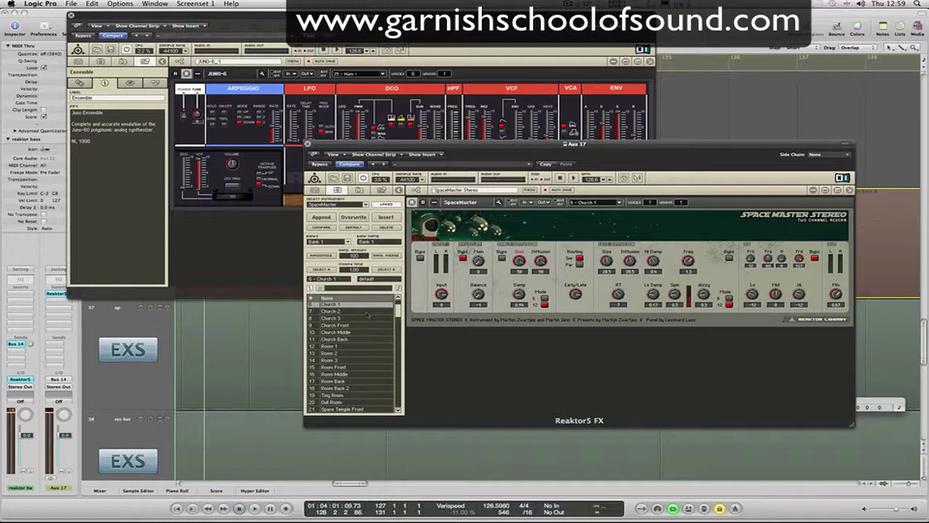
Play the track to audition the Church 1 and Church 2 reverb presets.
left_click(751, 104)
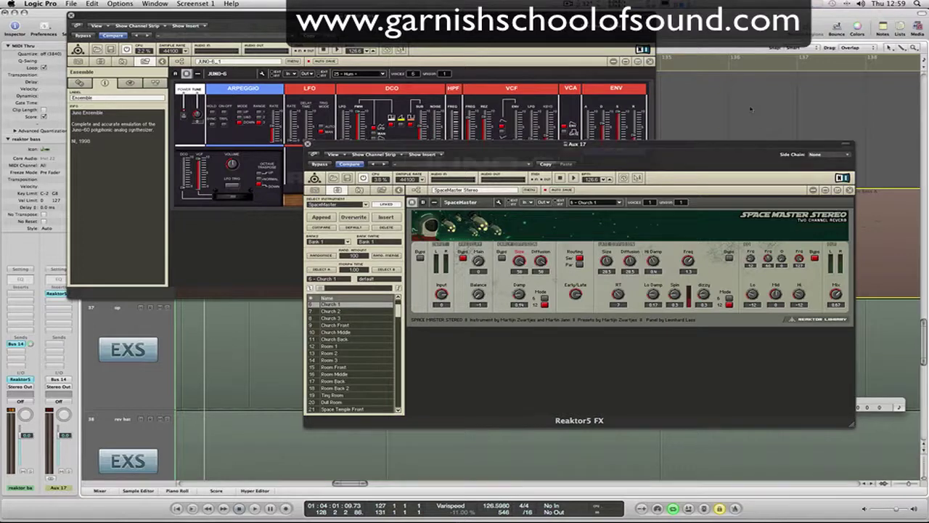
key("space")
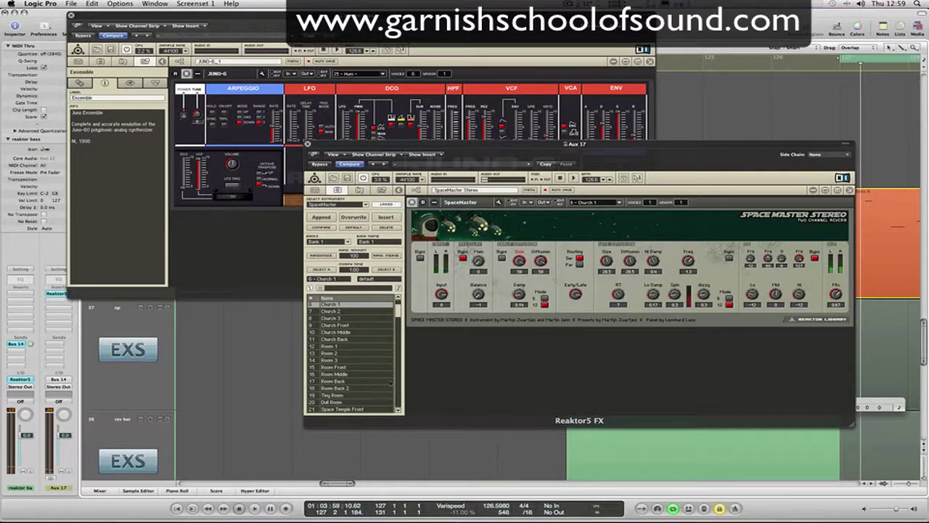
left_click(330, 310)
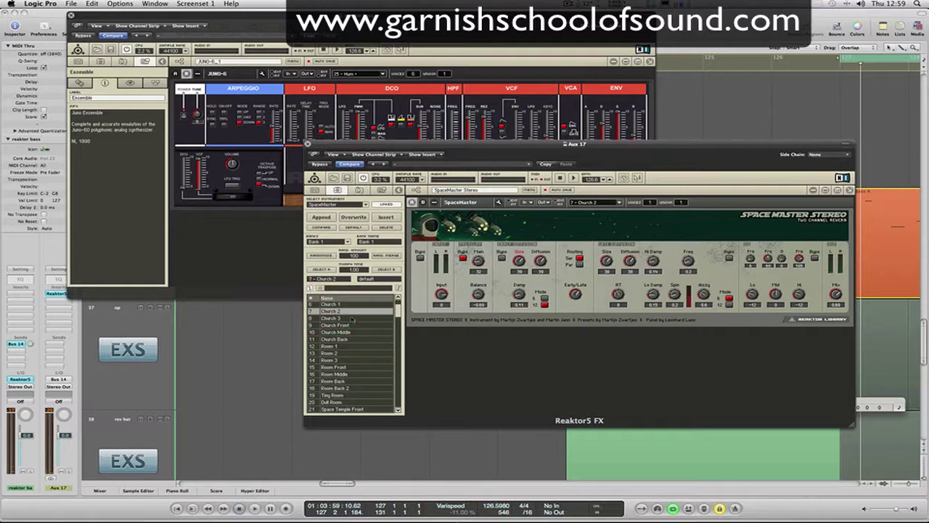
left_click(758, 95)
key("space")
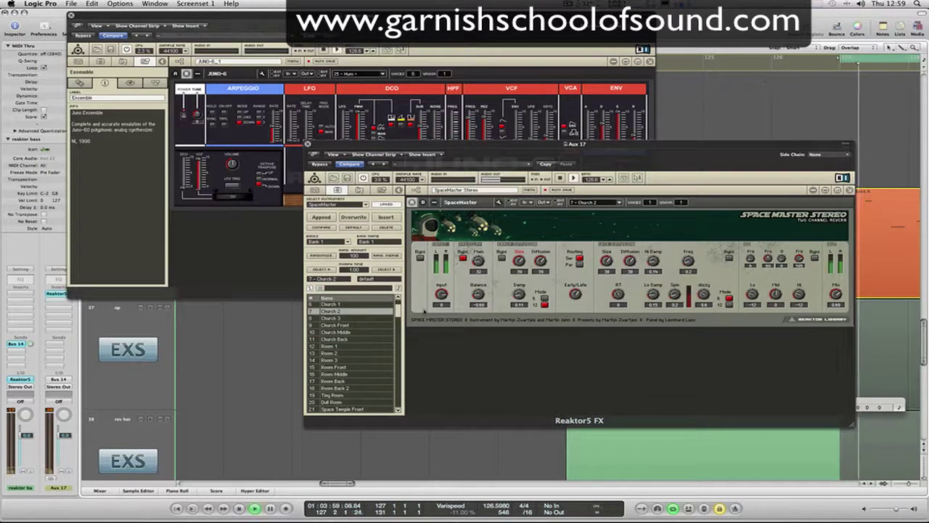
key("space")
Switch to the Room 1 preset and play the track to hear it.
left_click(334, 346)
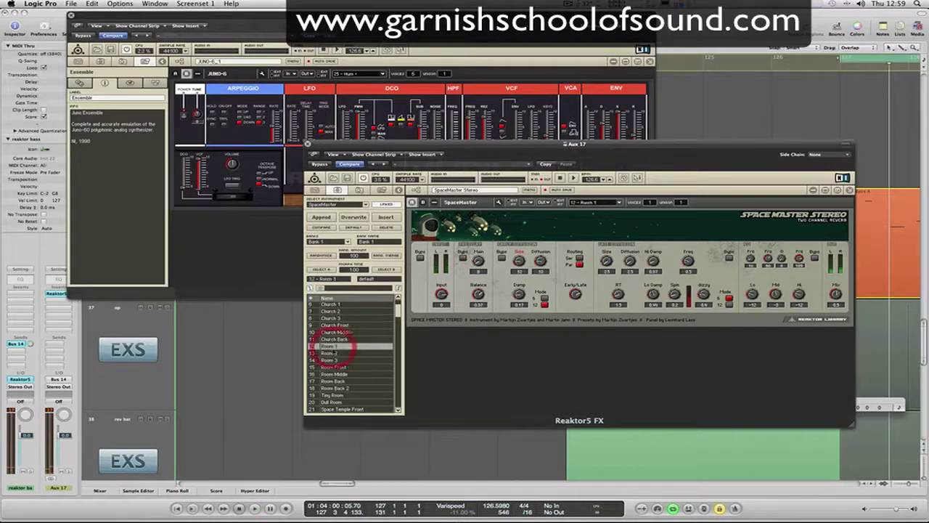
left_click_drag(610, 146, 672, 199)
left_click(743, 141)
key("space")
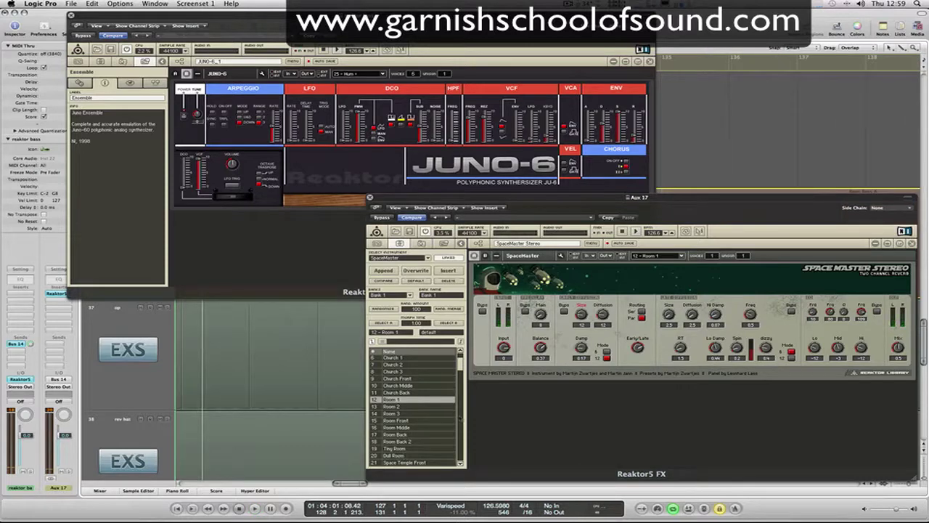
Select the Gated Garage preset in SpaceMaster's snapshot list and play the track.
left_click(462, 420)
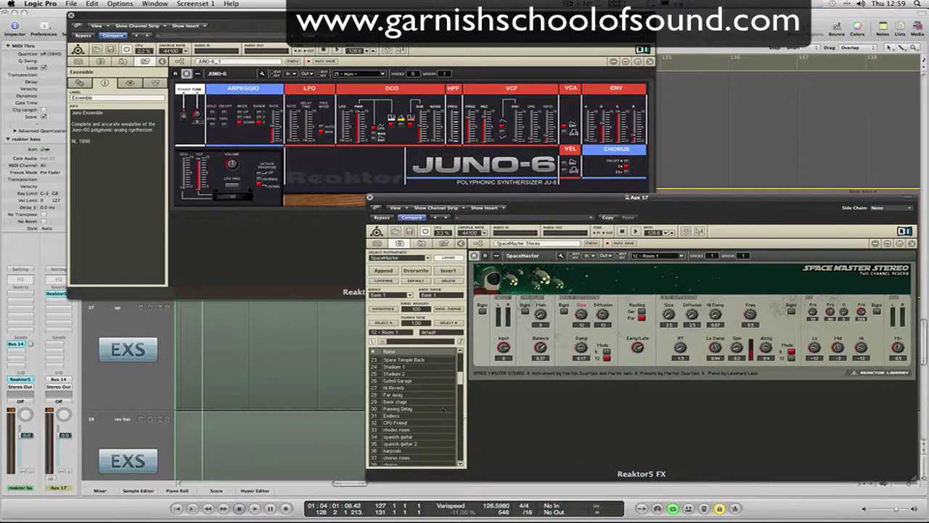
left_click(395, 381)
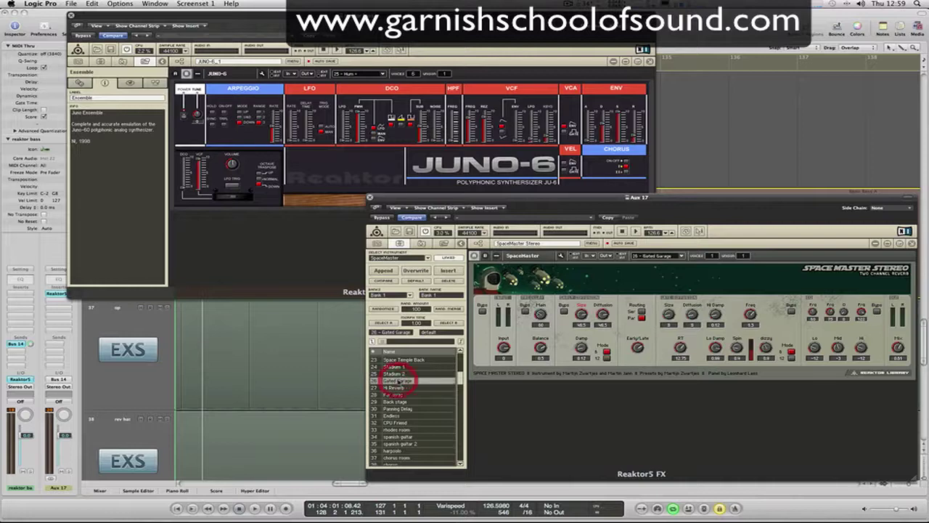
key("space")
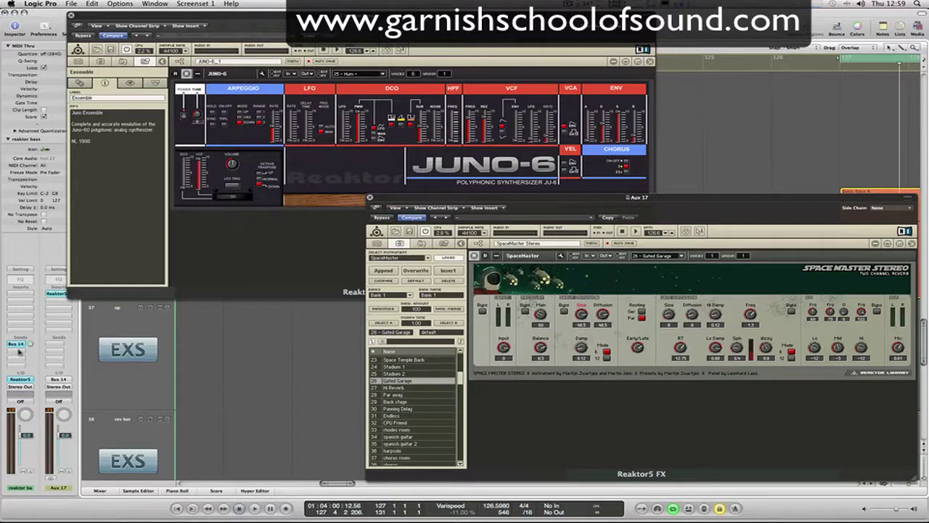
Rename the Aux 17 channel to 'reaktor rev'.
double_click(52, 490)
type("reaktor rev")
key("Return")
Reposition the JUNO-6 and SpaceMaster reverb windows so both panels are visible.
left_click_drag(145, 14, 166, 3)
left_click_drag(733, 199, 713, 154)
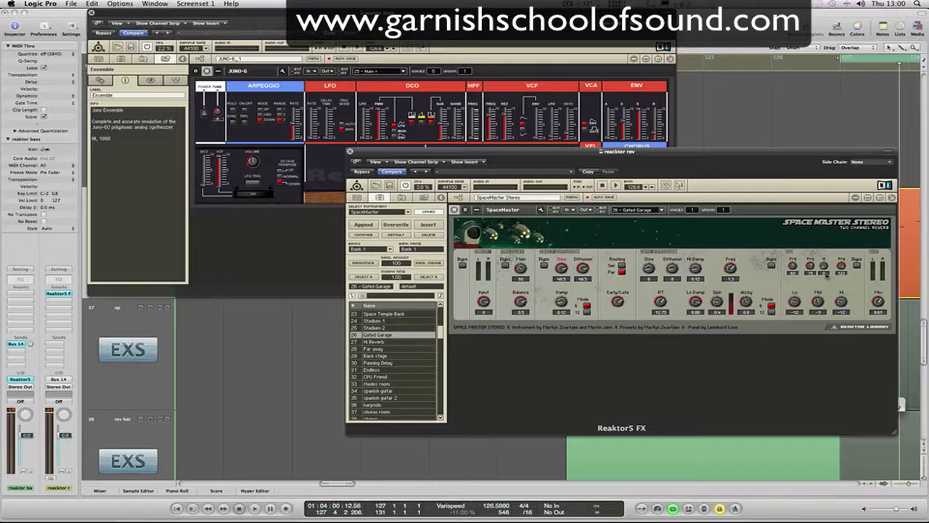
left_click_drag(564, 156, 564, 186)
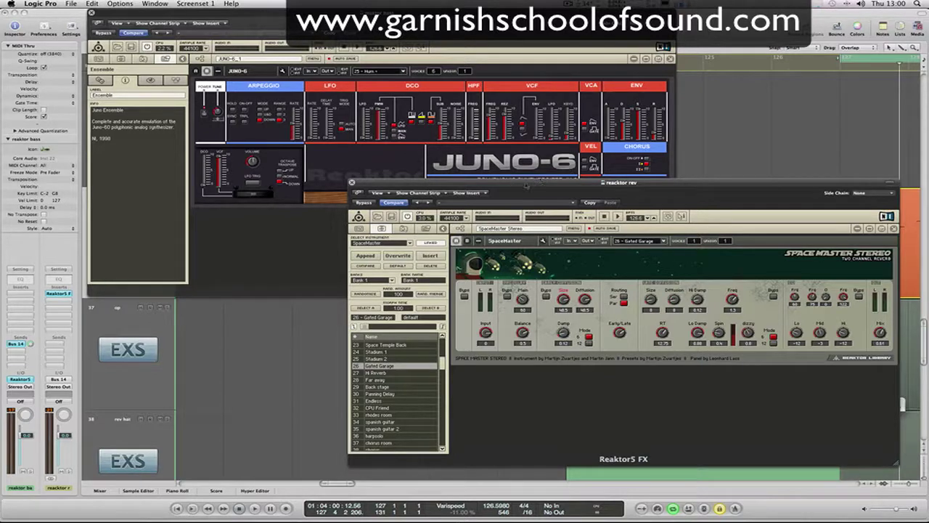
left_click_drag(526, 186, 501, 233)
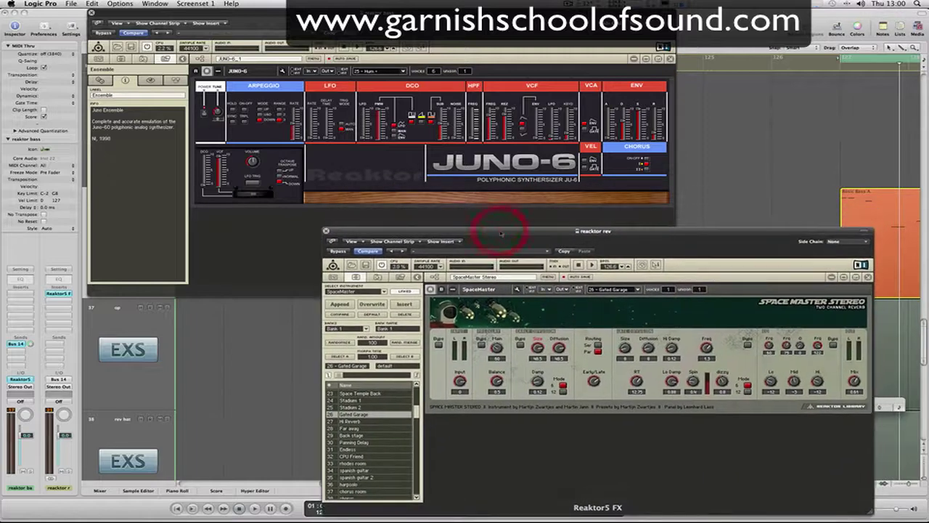
double_click(625, 435)
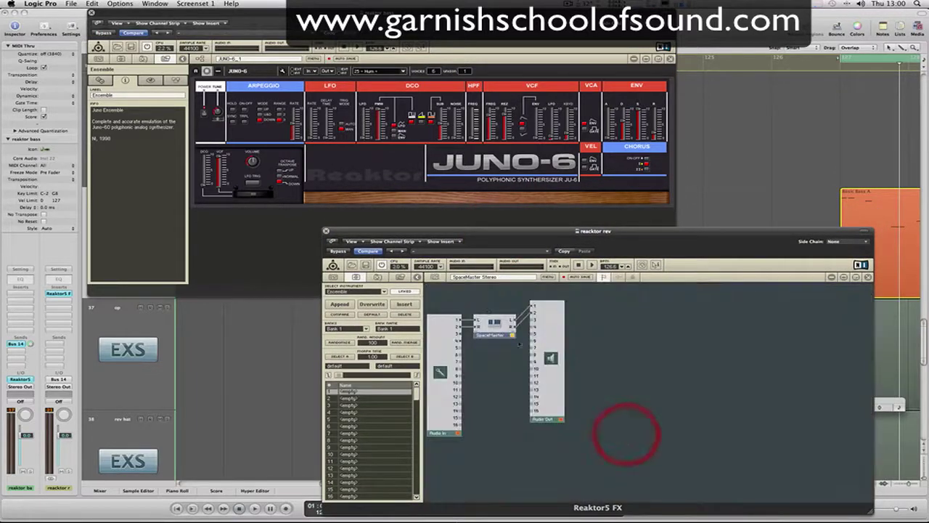
double_click(494, 321)
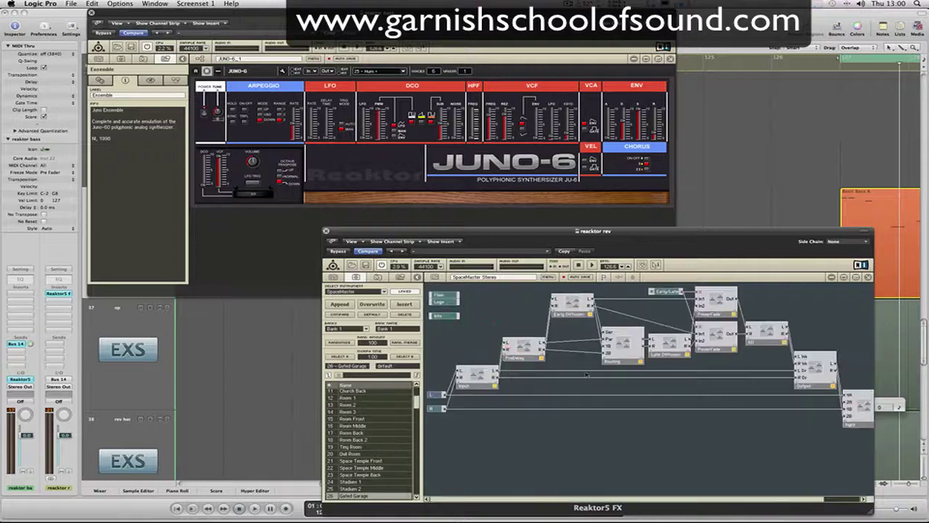
double_click(616, 342)
double_click(531, 351)
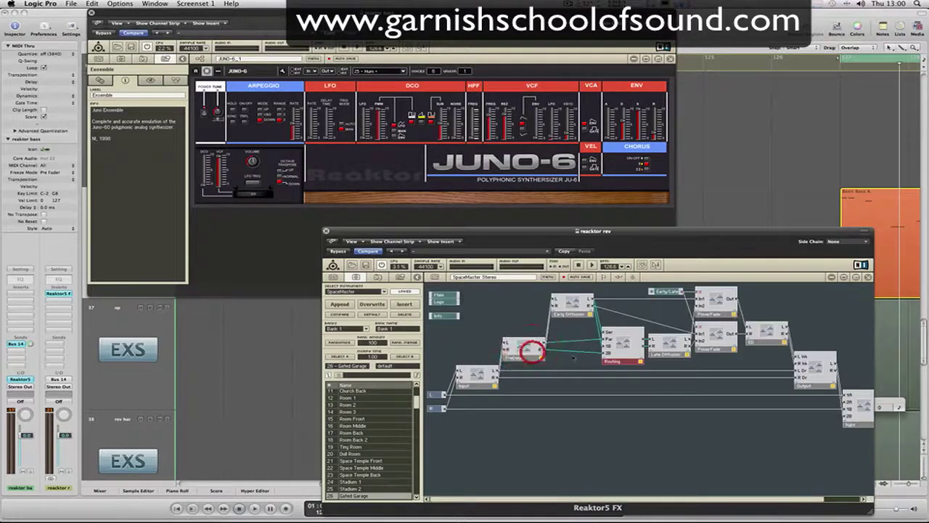
double_click(719, 300)
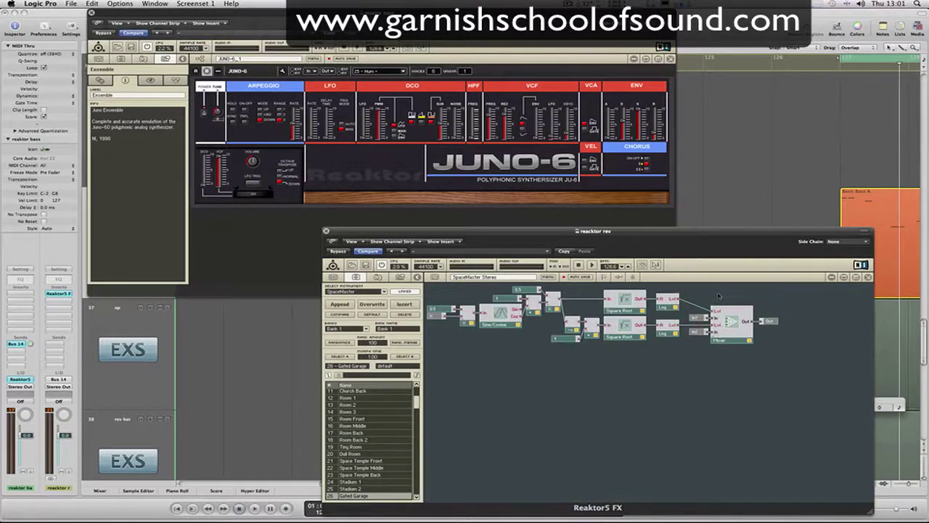
double_click(719, 296)
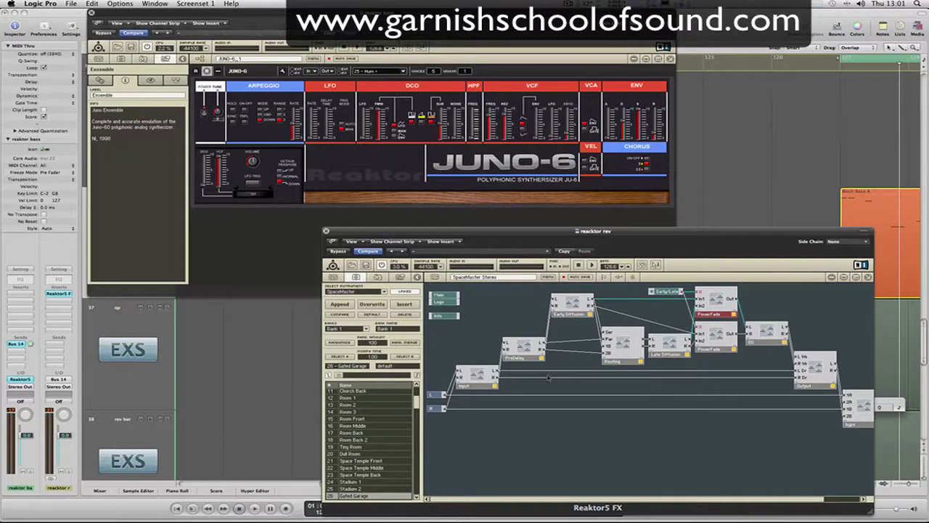
double_click(516, 306)
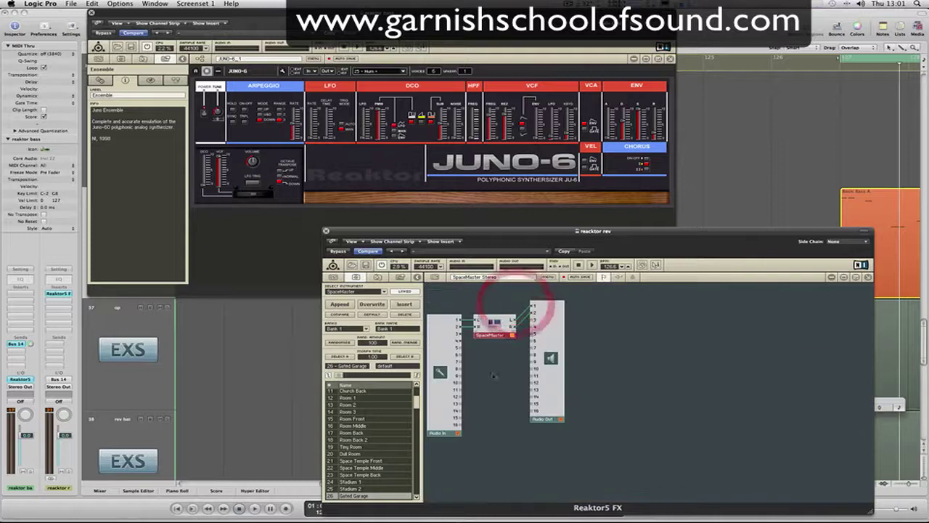
double_click(491, 371)
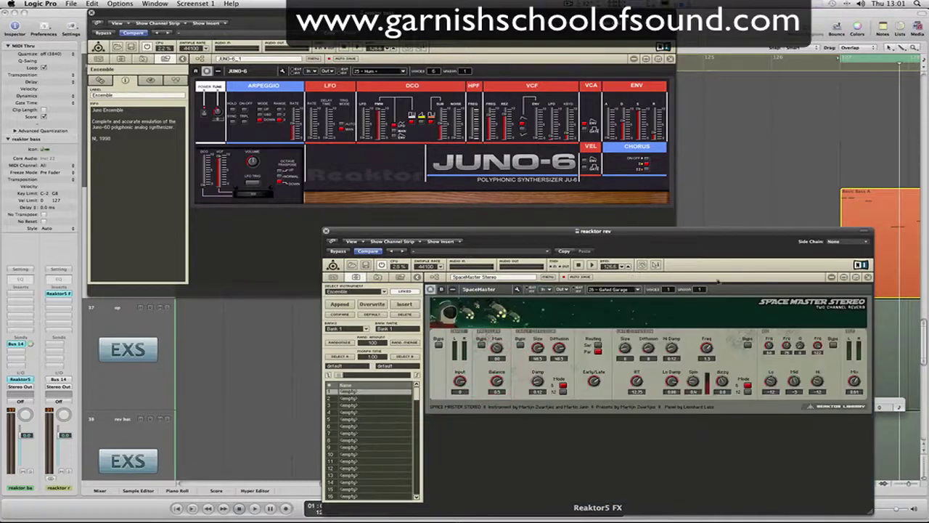